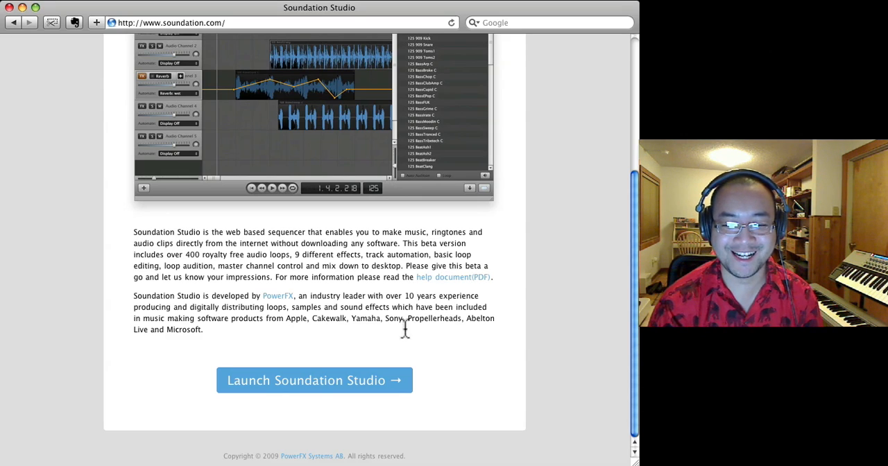
- Launch Soundation Studio from the Soundation website
click(363, 381)
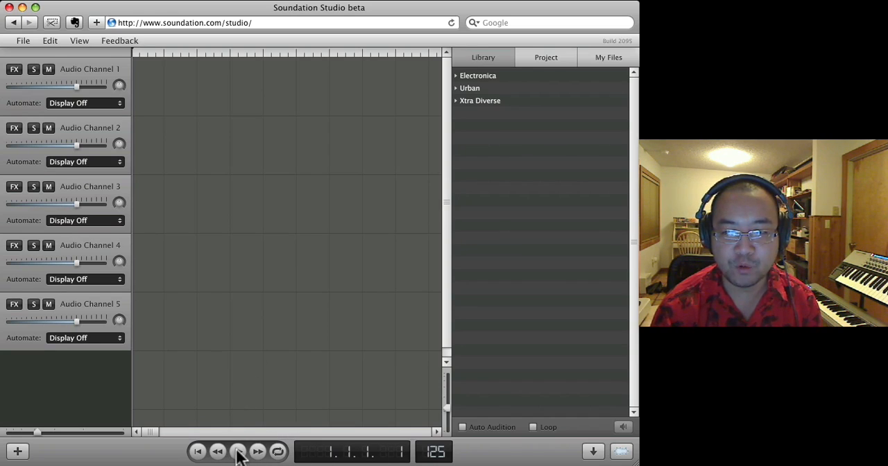
click(79, 39)
click(23, 40)
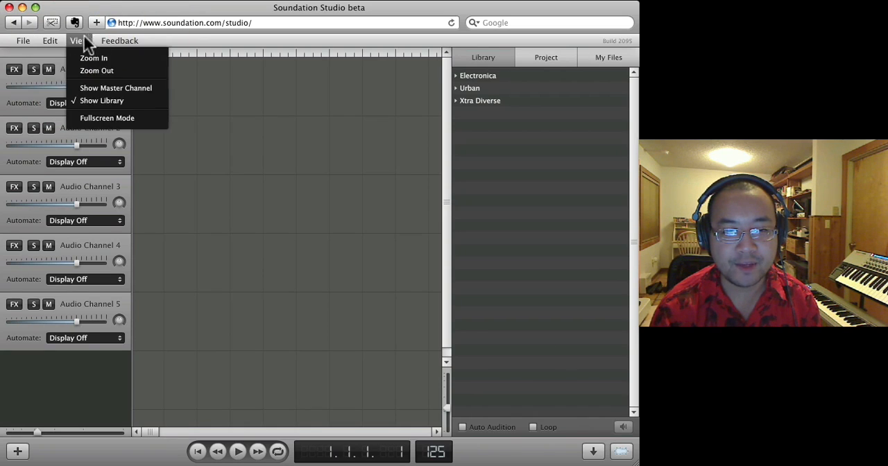
click(104, 39)
click(24, 39)
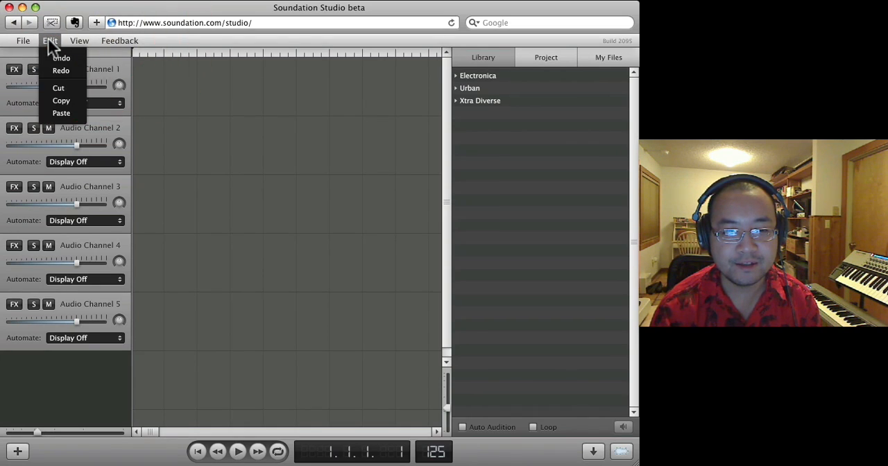
click(74, 40)
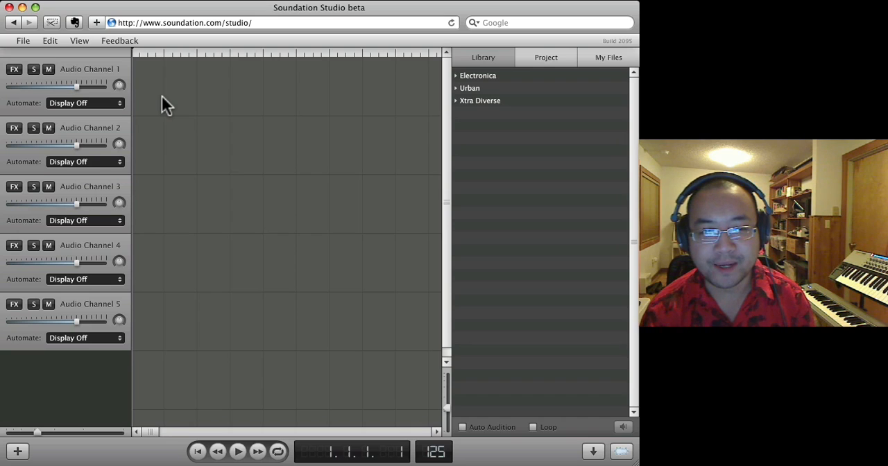
- Expand the Xtra Diverse, Urban and Electronica loop folders and look at the project's and own file lists
click(456, 100)
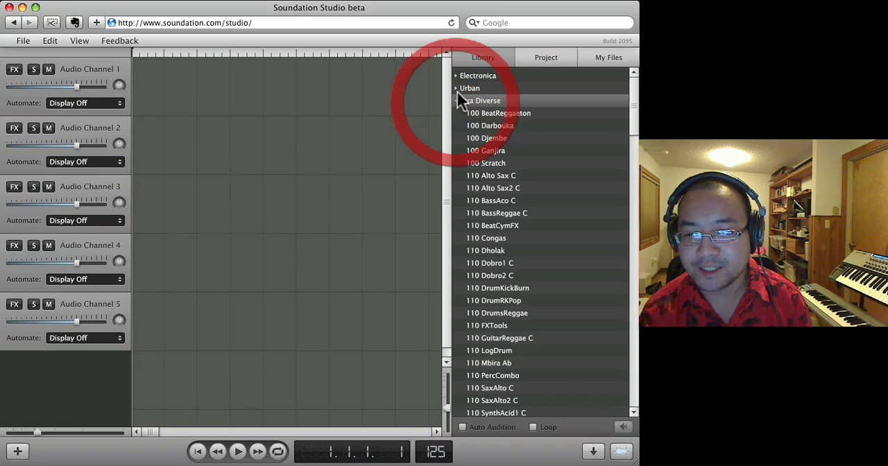
click(456, 88)
click(455, 76)
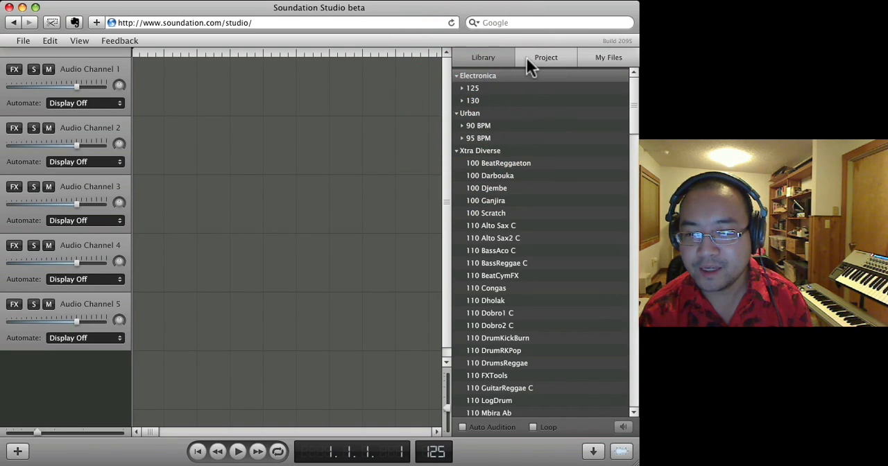
click(527, 57)
click(602, 54)
click(479, 58)
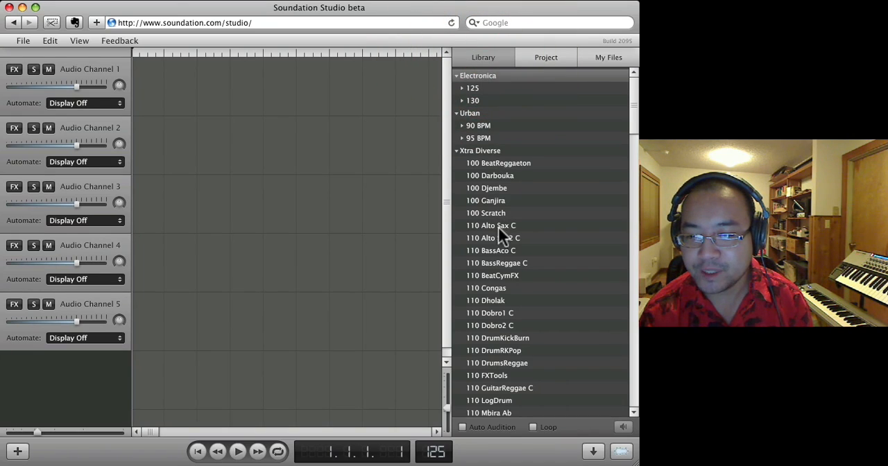
- Place the 120 BassFunk1 C loop at the start of Audio Channel 1 and play it back
scroll(498, 227, down, 10)
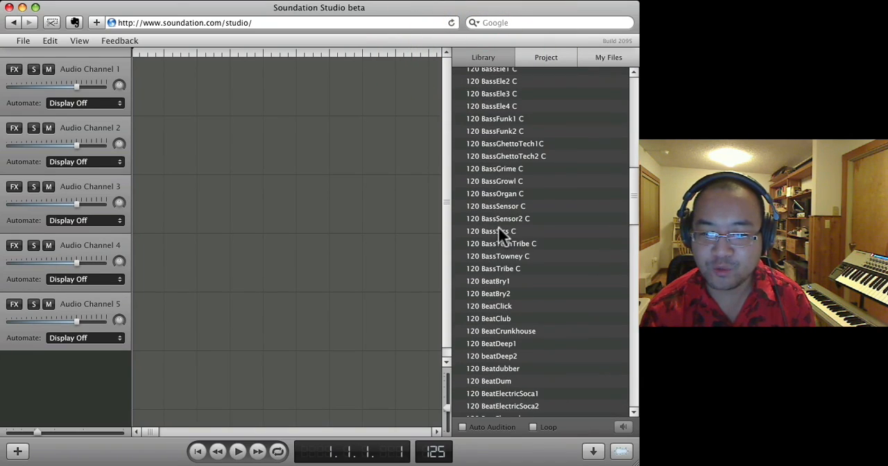
drag(488, 118, 227, 86)
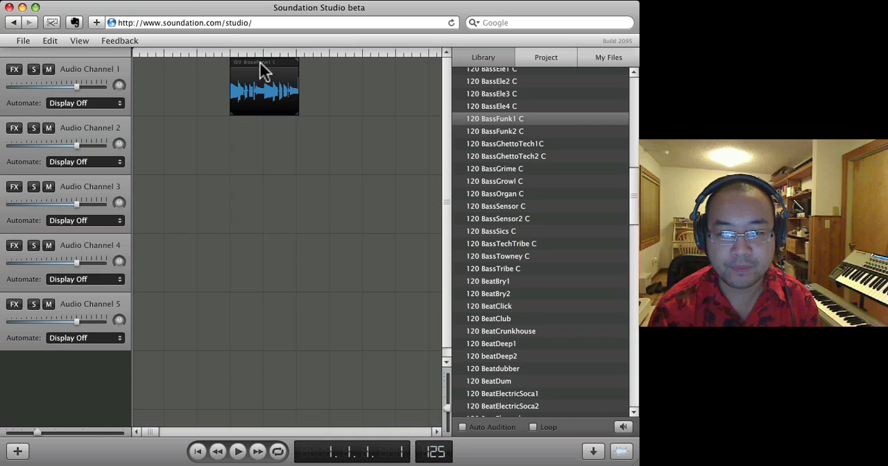
drag(260, 61, 157, 70)
click(237, 452)
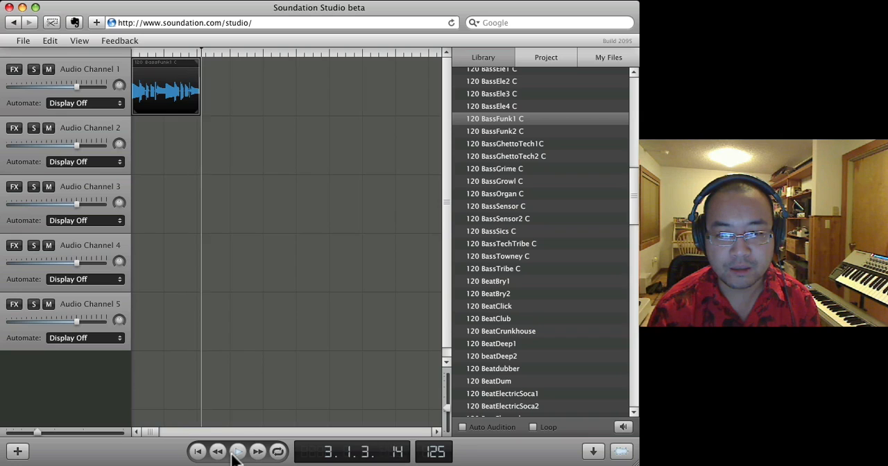
click(238, 452)
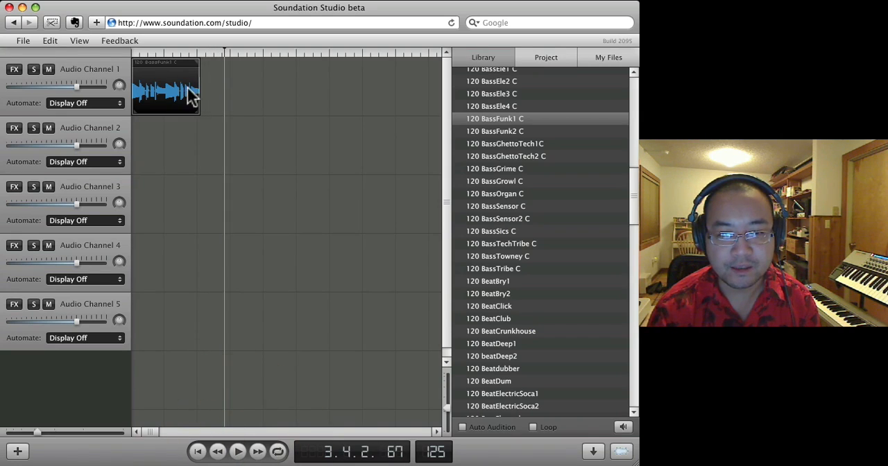
- Duplicate the 120 BassFunk1 C clip and line the copy up directly after the first clip on Audio Channel 1
click(160, 69)
key(super+c)
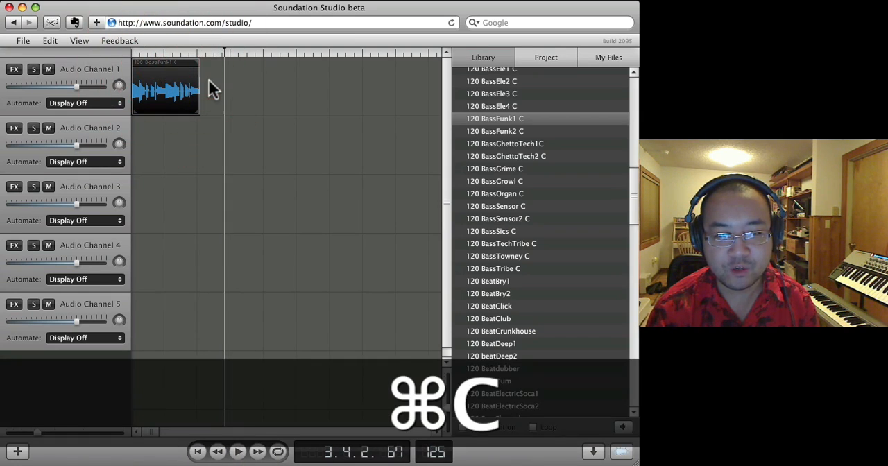
click(208, 80)
click(188, 60)
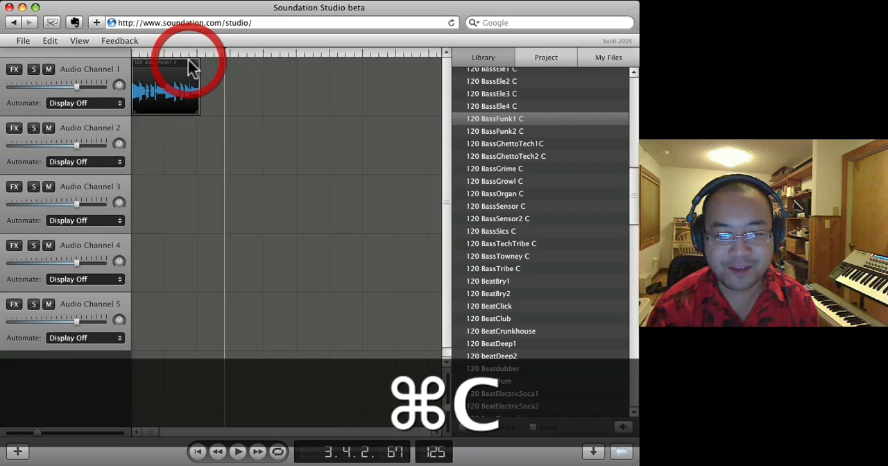
click(221, 75)
key(super+v)
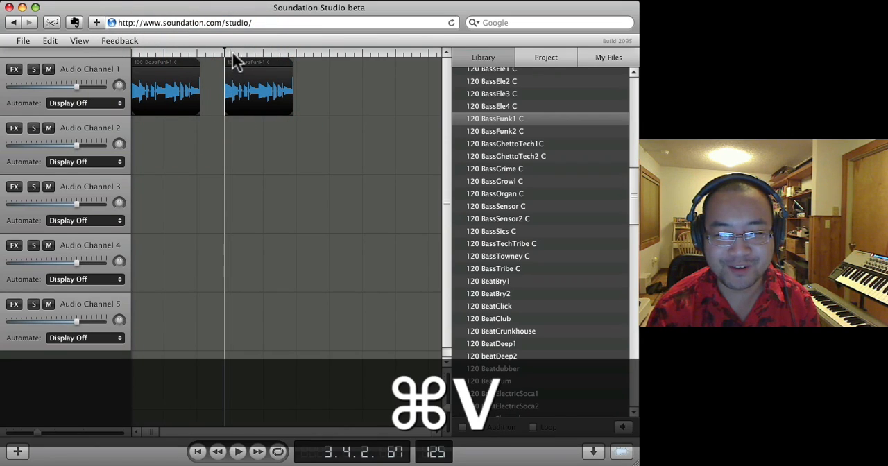
drag(242, 63, 216, 61)
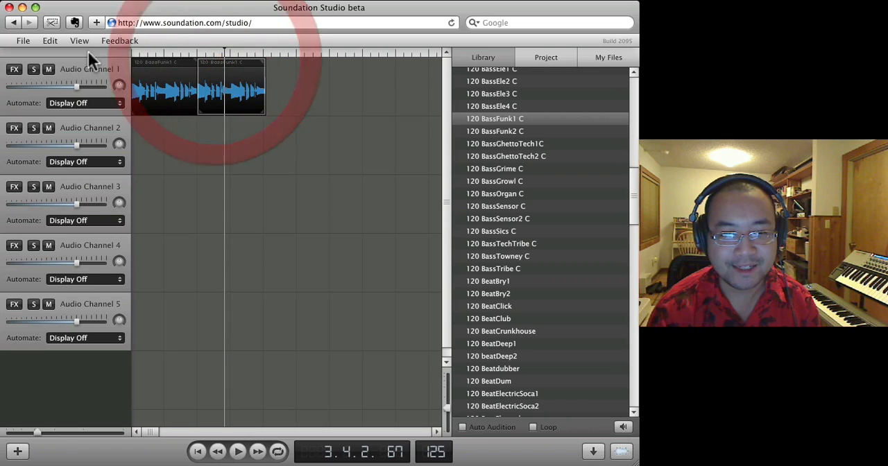
- Add a third copy of the 120 BassFunk1 C clip directly after the second one on Audio Channel 1
click(50, 40)
click(117, 100)
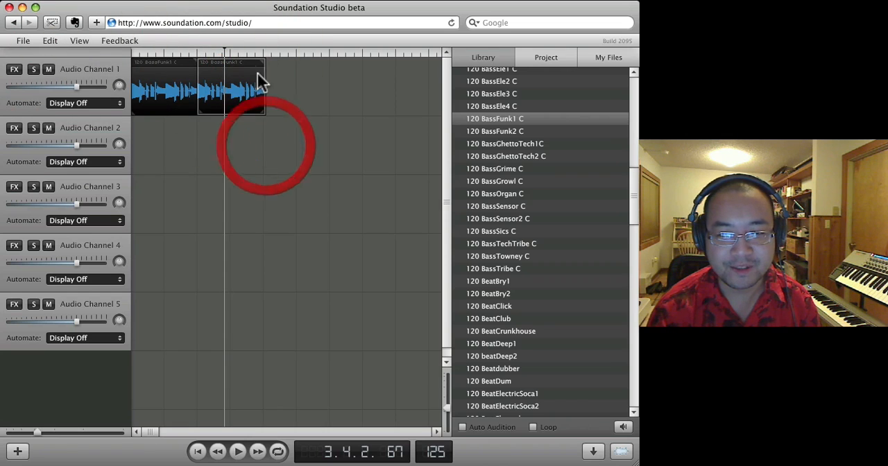
key(super+c)
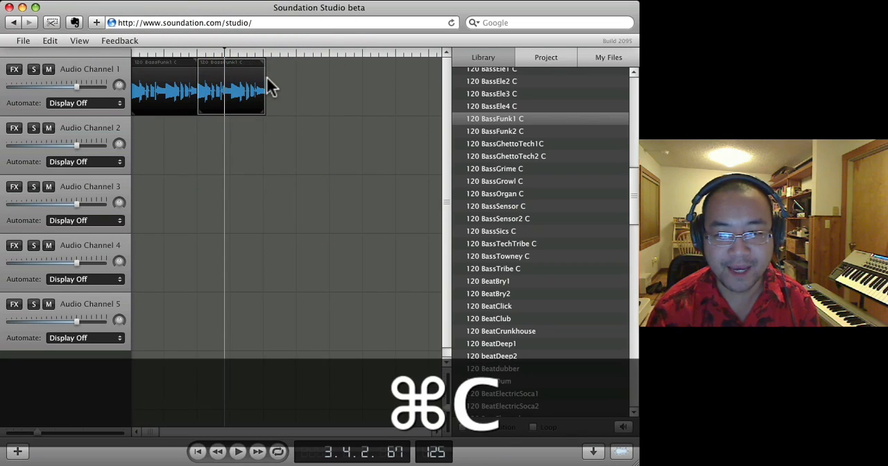
click(267, 77)
key(super+v)
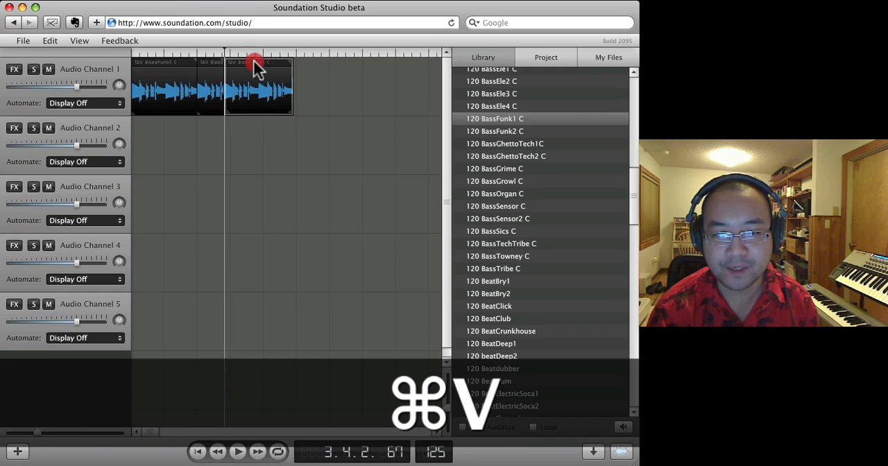
drag(254, 63, 292, 66)
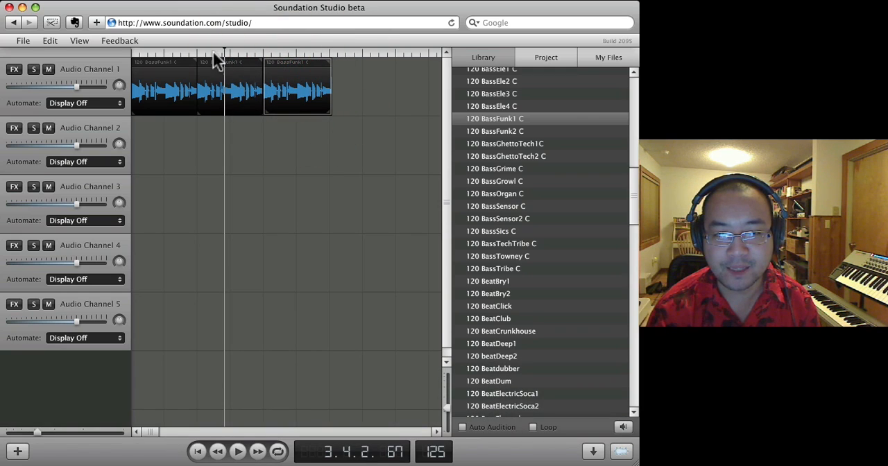
- Play the bass sequence from near the beginning of the timeline and check the clip's context options
click(142, 53)
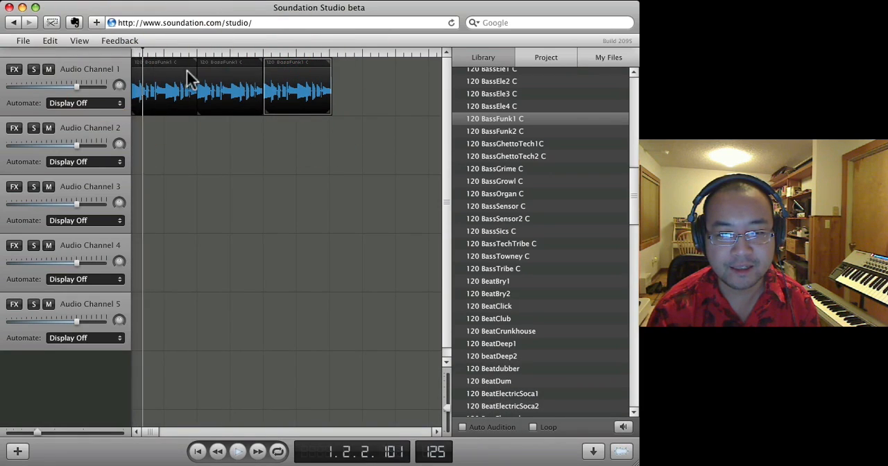
right_click(222, 67)
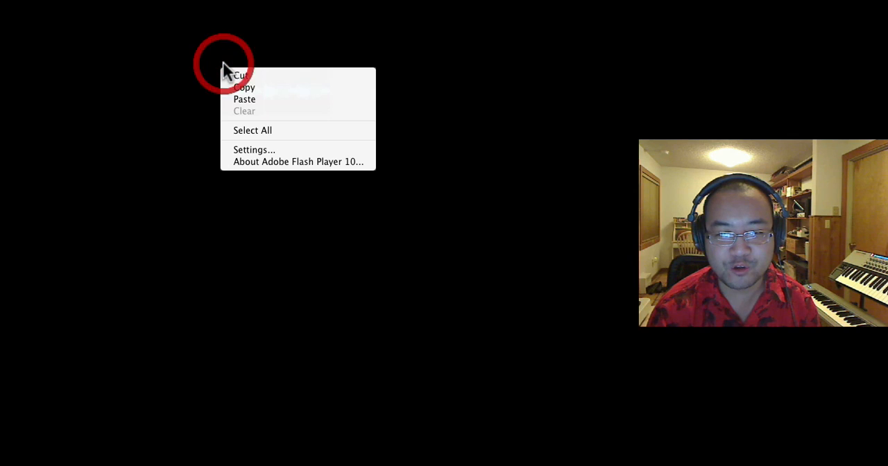
click(204, 164)
- Place the 95 BeatCrunk loop from the Urban 95 BPM folder at the start of Audio Channel 2
scroll(569, 239, down, 10)
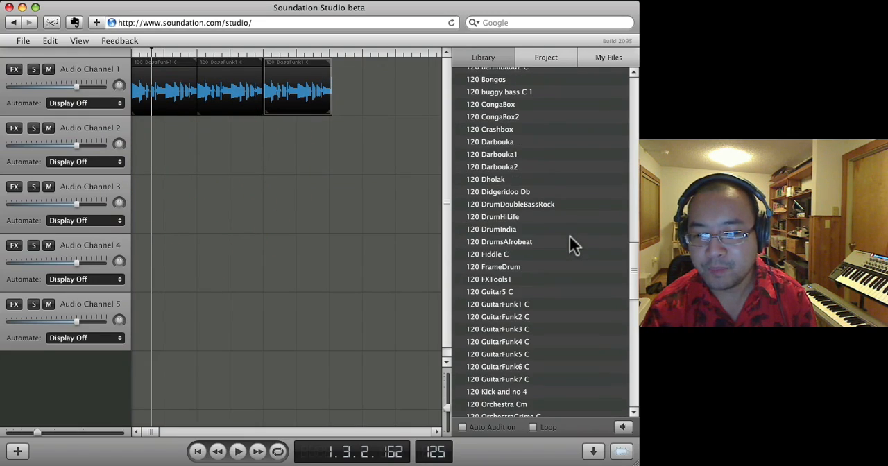
scroll(564, 251, down, 20)
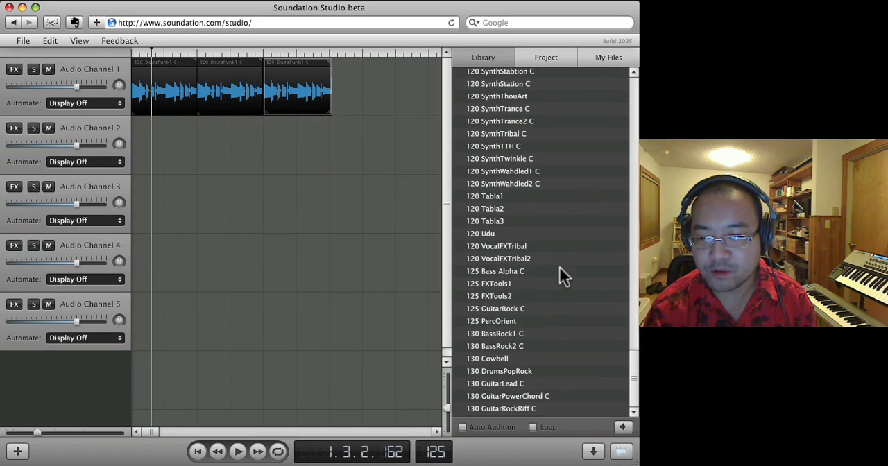
scroll(561, 269, up, 20)
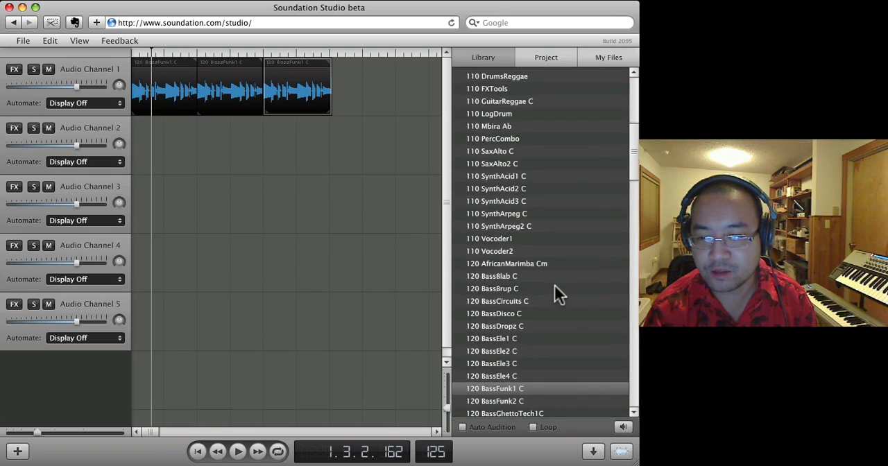
scroll(555, 286, up, 10)
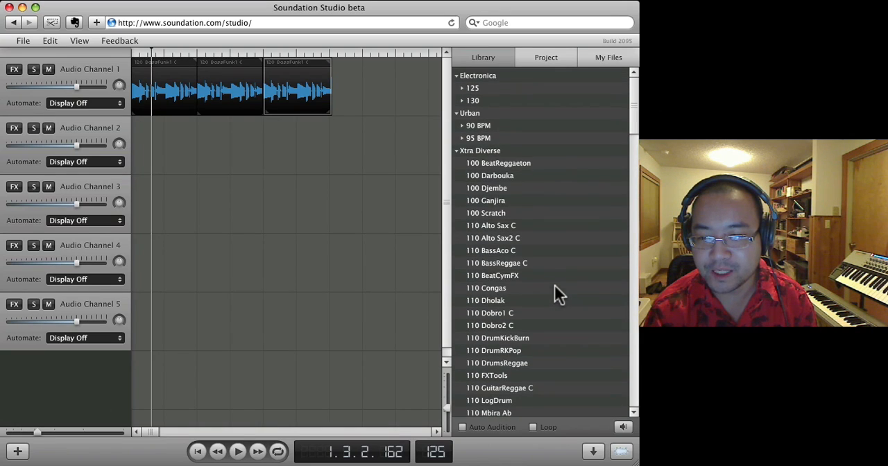
click(461, 138)
scroll(505, 270, down, 15)
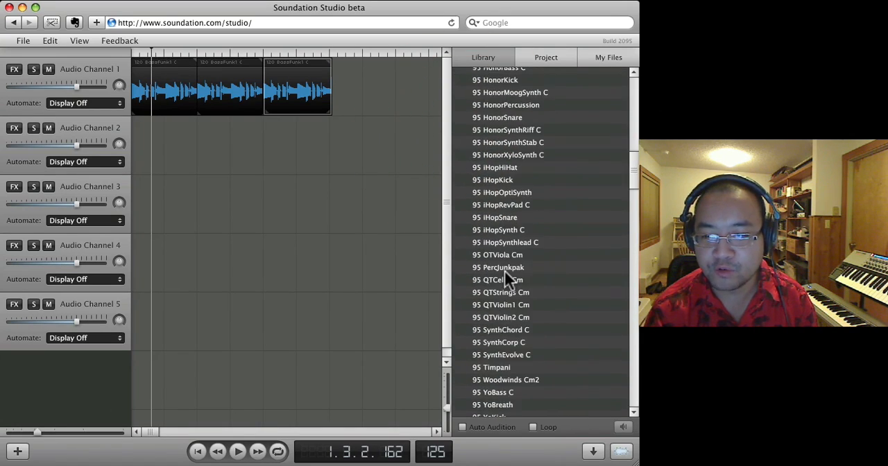
scroll(505, 270, up, 15)
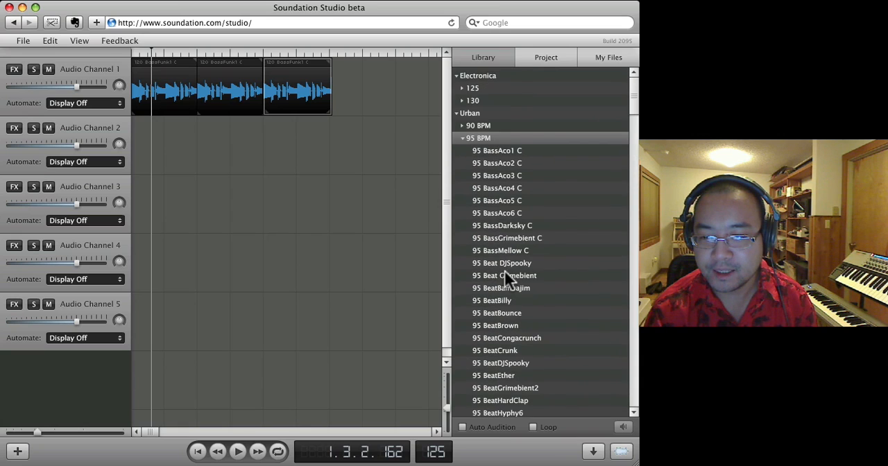
scroll(504, 275, down, 3)
drag(509, 247, 162, 148)
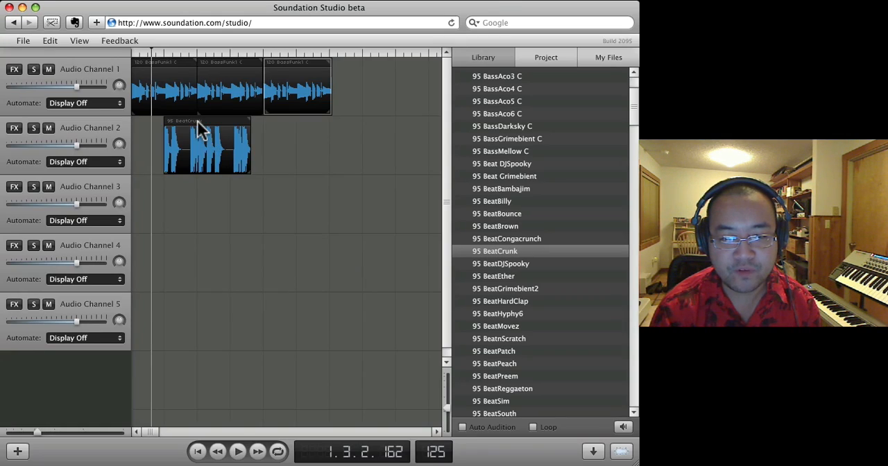
drag(201, 125, 172, 126)
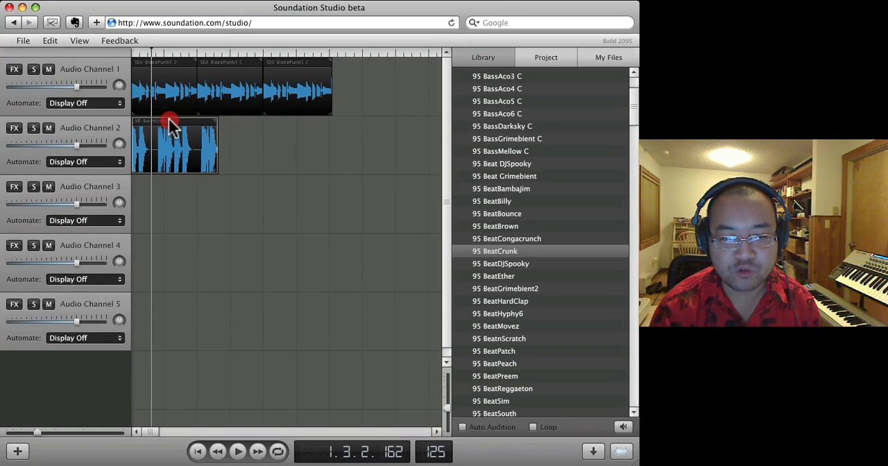
- Audition Audio Channel 2 in solo, and play both channels together from the start with solo off
click(34, 127)
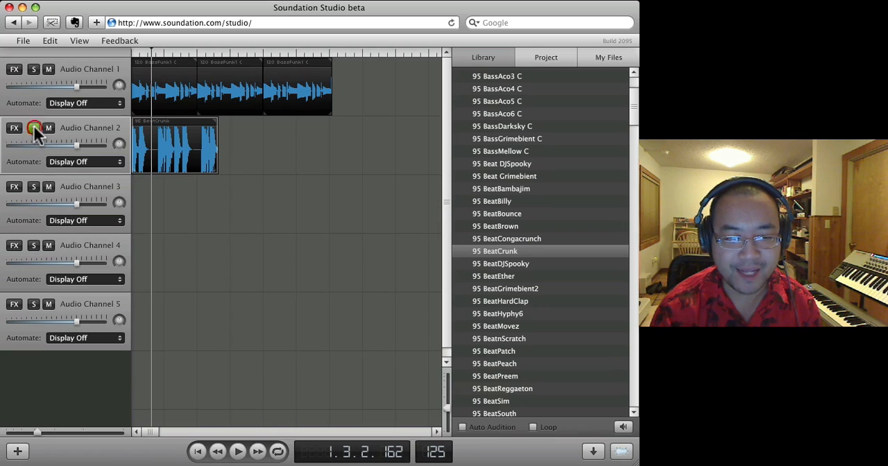
click(126, 50)
key(space)
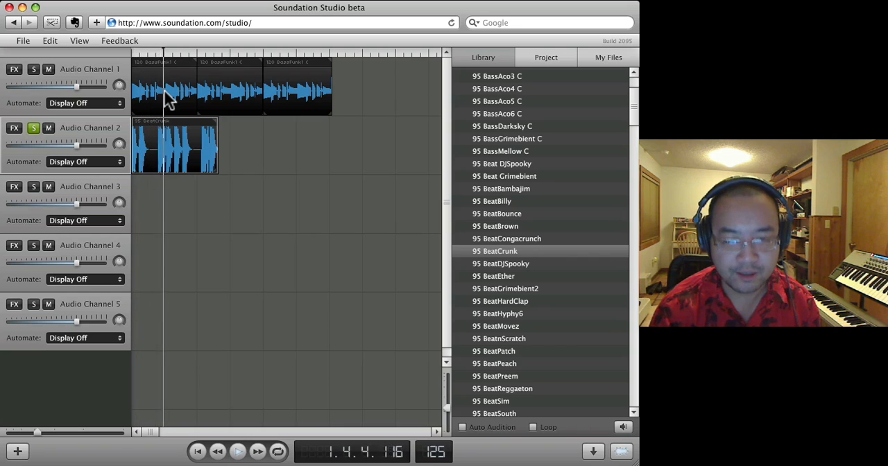
click(34, 128)
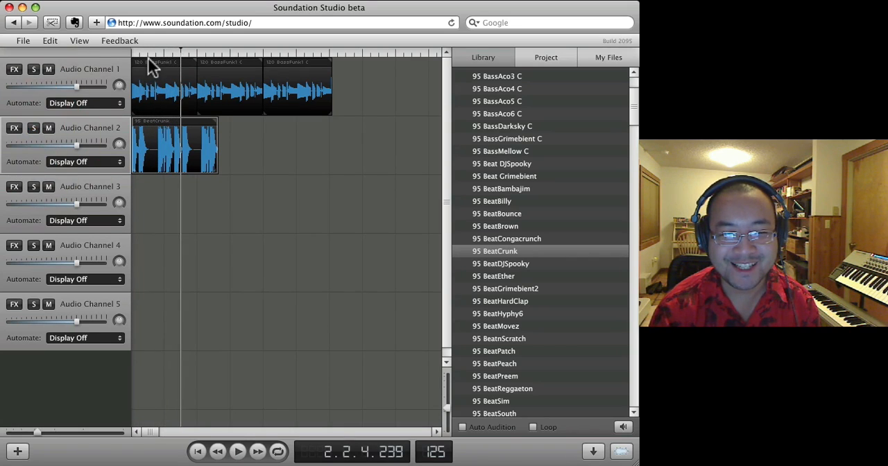
click(135, 53)
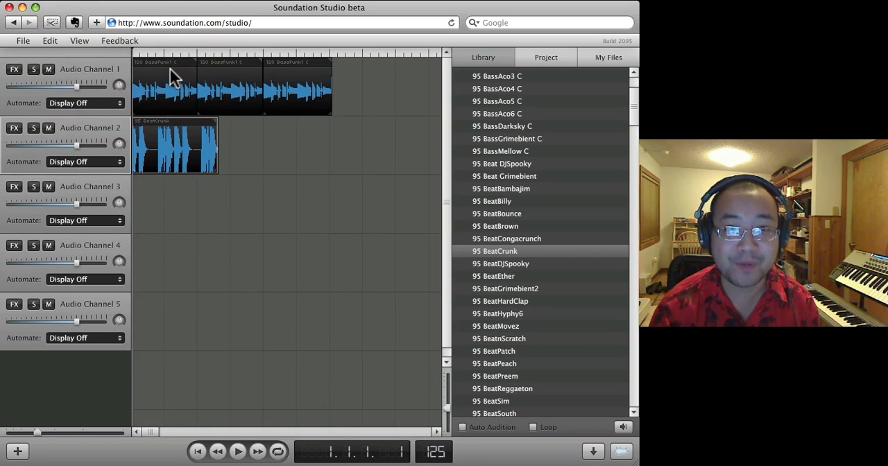
key(space)
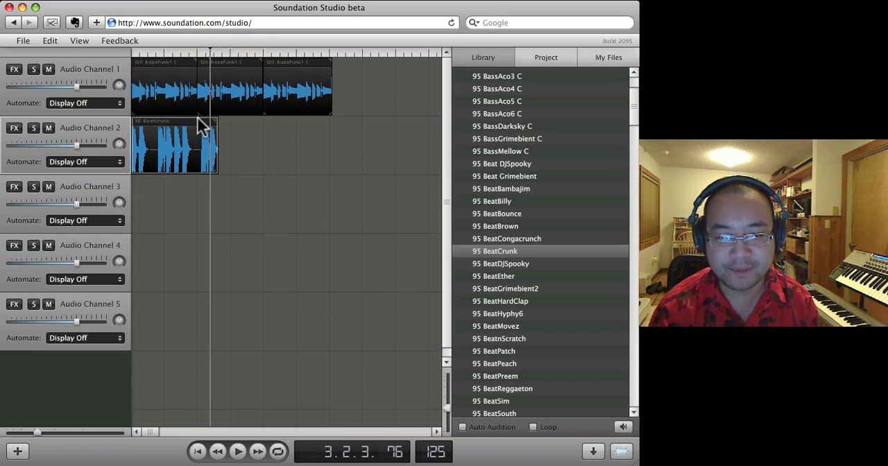
- Delete the 95 BeatCrunk clip from Audio Channel 2
mouse_move(193, 130)
mouse_down()
mouse_move(241, 132)
mouse_move(188, 131)
mouse_up()
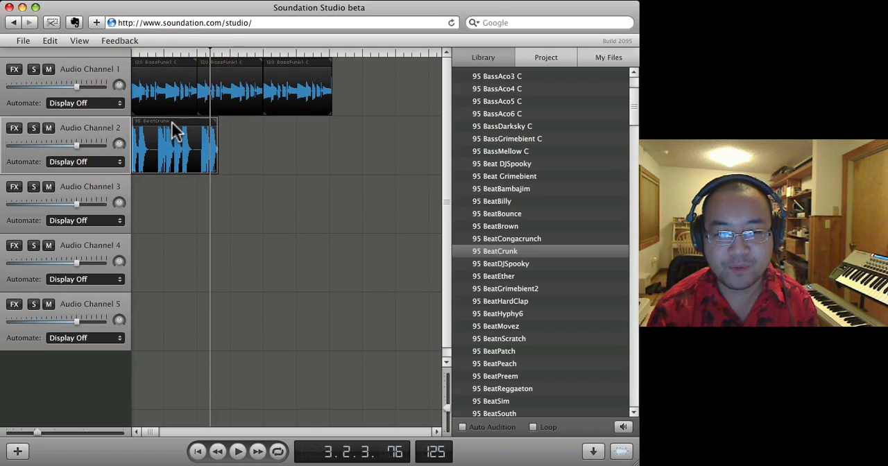
key(Delete)
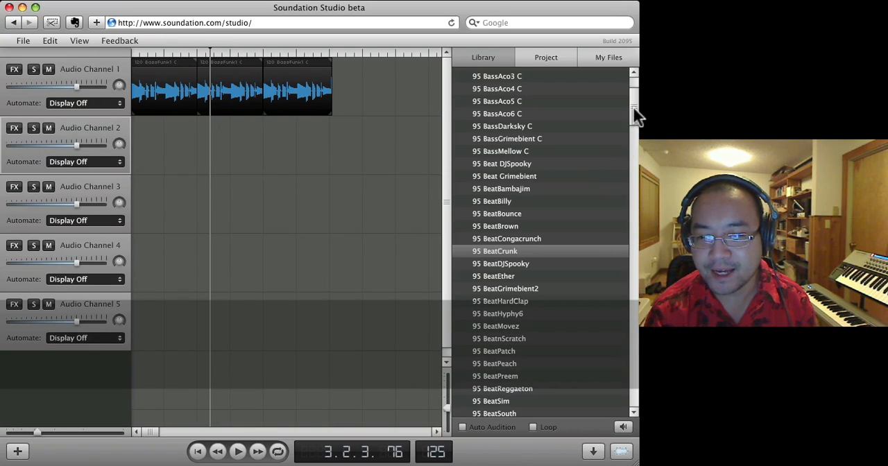
- Place the 120 BeatNuJazz loop at the start of Audio Channel 2 and play both channels from the beginning
drag(633, 107, 634, 284)
drag(501, 339, 157, 149)
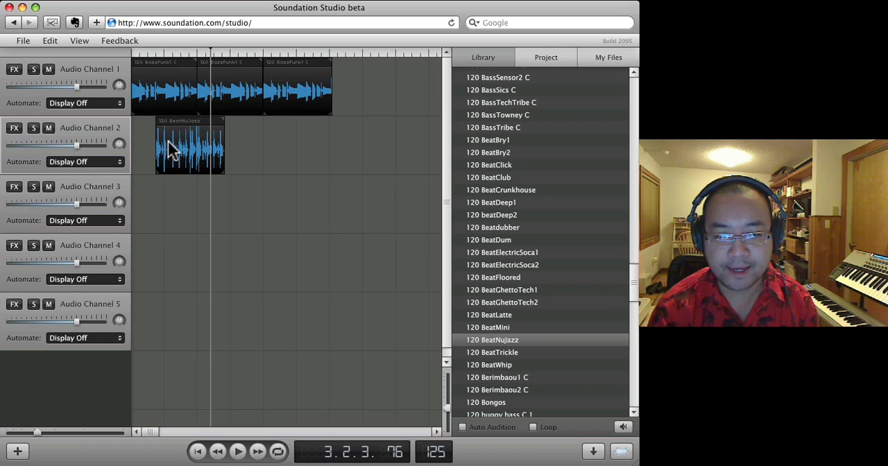
mouse_move(183, 125)
mouse_down()
mouse_move(165, 128)
mouse_move(167, 120)
mouse_up()
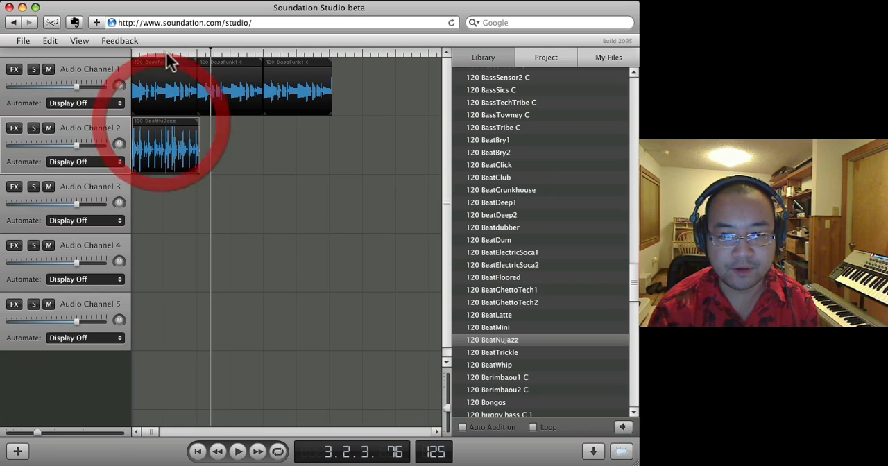
drag(209, 54, 124, 50)
key(space)
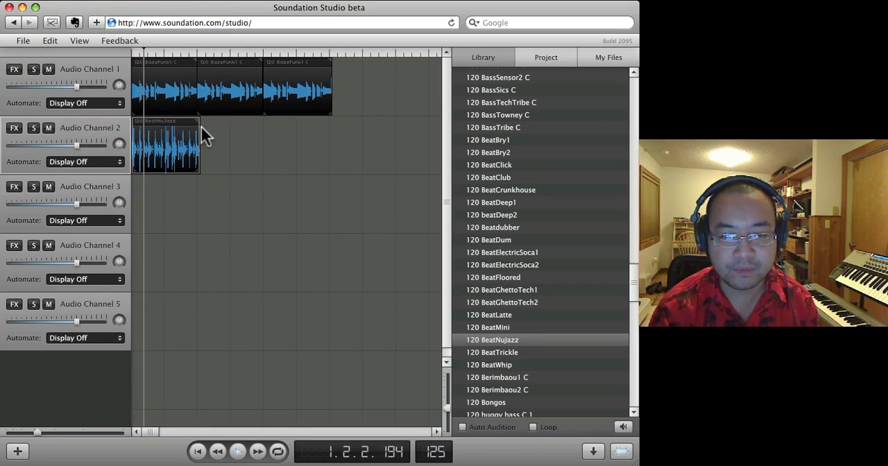
- Try looping the BeatNuJazz clip out to the end of the bass clips, replay it, and shorten it back to one loop
drag(199, 121, 313, 134)
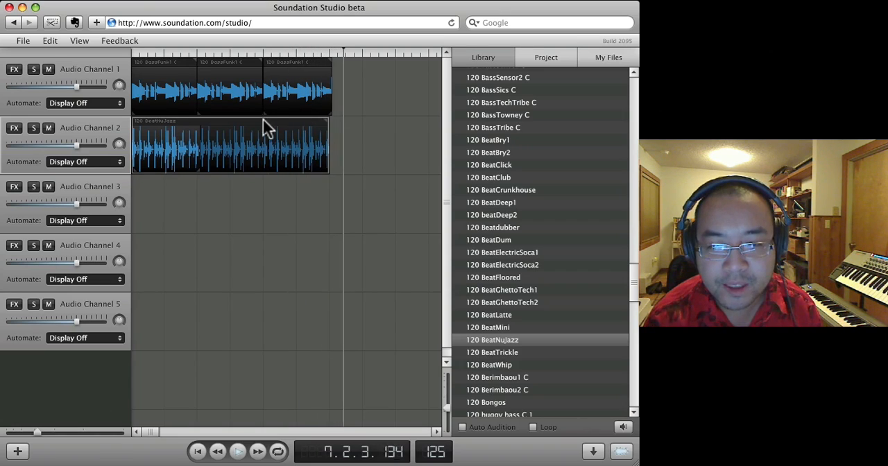
click(188, 53)
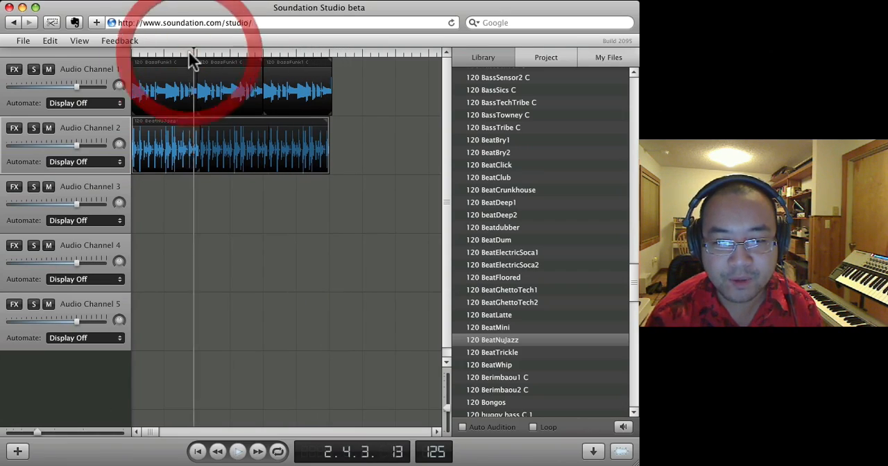
mouse_move(329, 121)
mouse_down()
mouse_move(197, 123)
mouse_move(205, 121)
mouse_move(174, 143)
mouse_move(185, 123)
mouse_move(153, 129)
mouse_up()
click(202, 140)
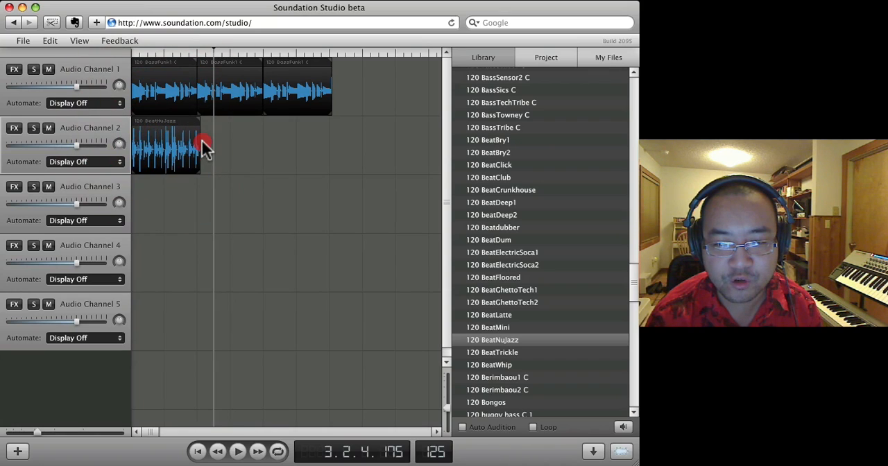
click(197, 140)
click(194, 138)
click(195, 183)
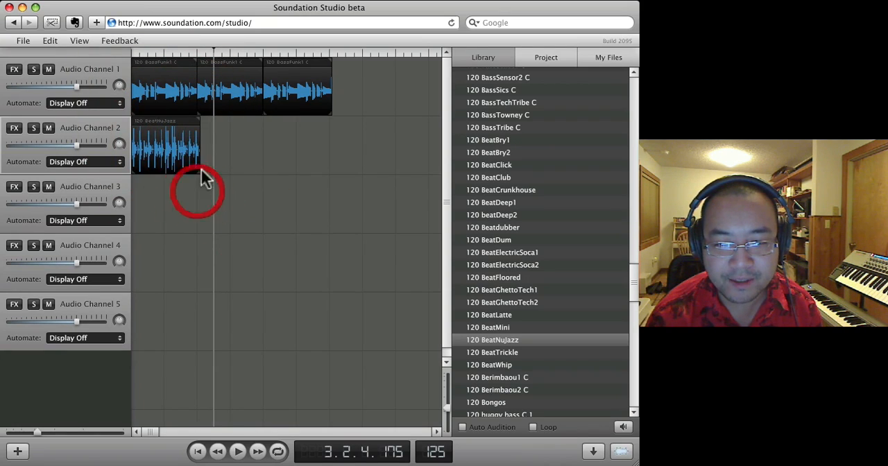
click(198, 52)
click(197, 52)
click(46, 41)
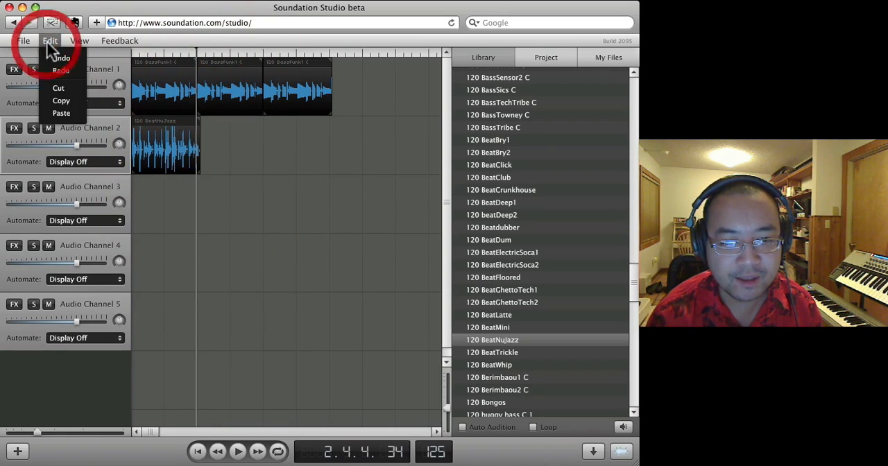
click(72, 39)
click(71, 39)
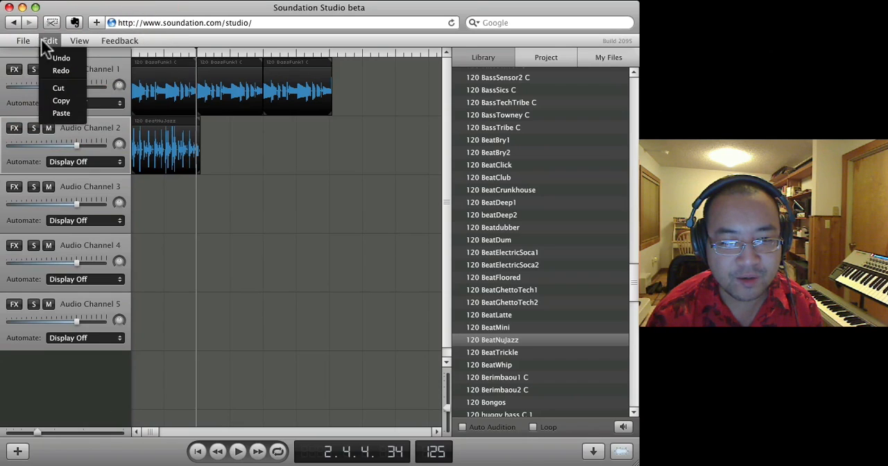
click(41, 39)
- Replace the BeatNuJazz clip on Audio Channel 2 with the 120 BeatLatte loop, placed at the start of the timeline
click(168, 121)
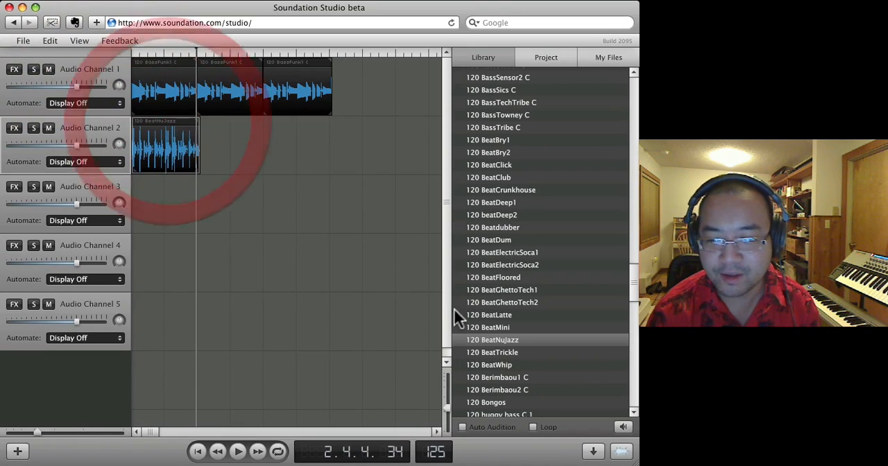
key(Delete)
drag(478, 314, 166, 163)
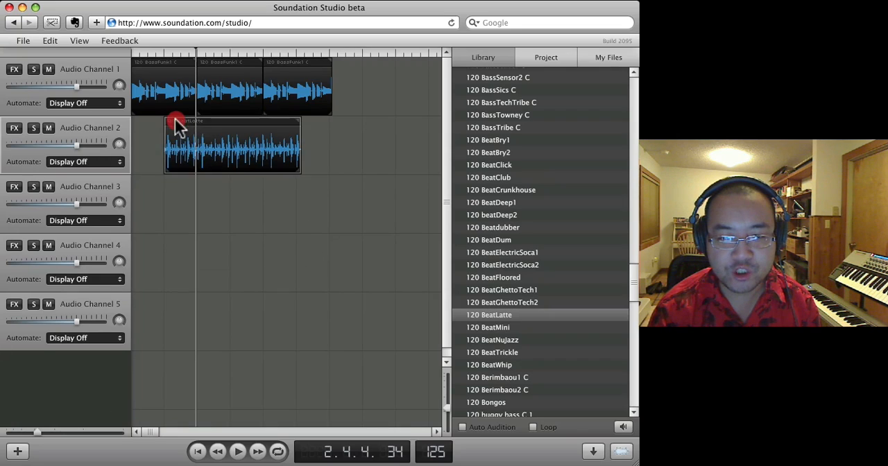
drag(177, 125, 145, 123)
- Play the bass clips together with the BeatLatte clip from the start, and stop partway through
drag(148, 53, 119, 53)
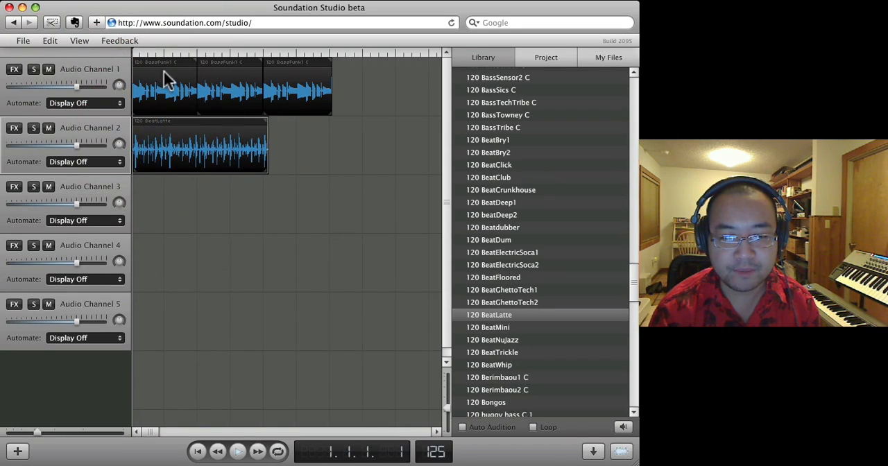
key(space)
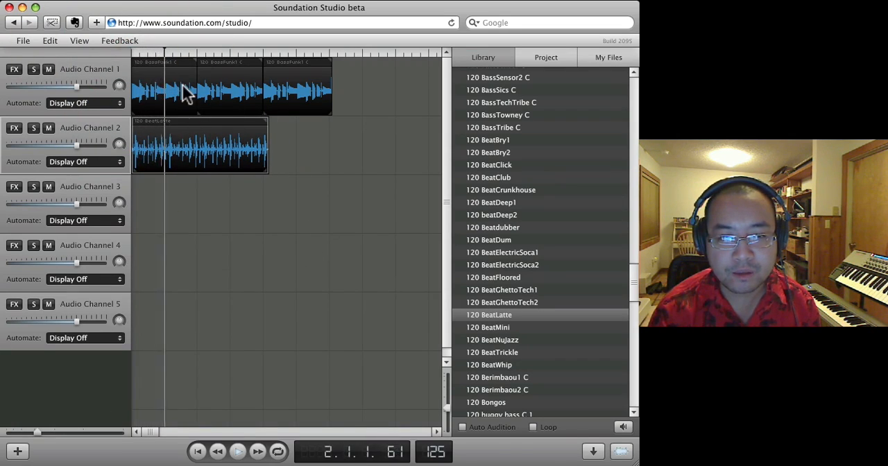
click(265, 122)
key(space)
click(244, 120)
click(236, 116)
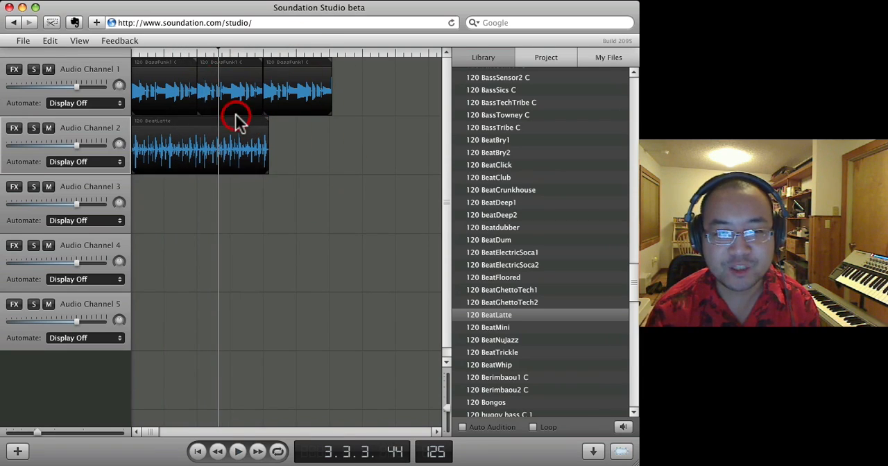
- Remove the second and third bass clips from Audio Channel 1 and loop the first clip out to three repeats
drag(214, 64, 335, 85)
click(274, 64)
key(Delete)
- Play the looped bass against the BeatLatte clip from the start of the timeline
click(126, 54)
key(space)
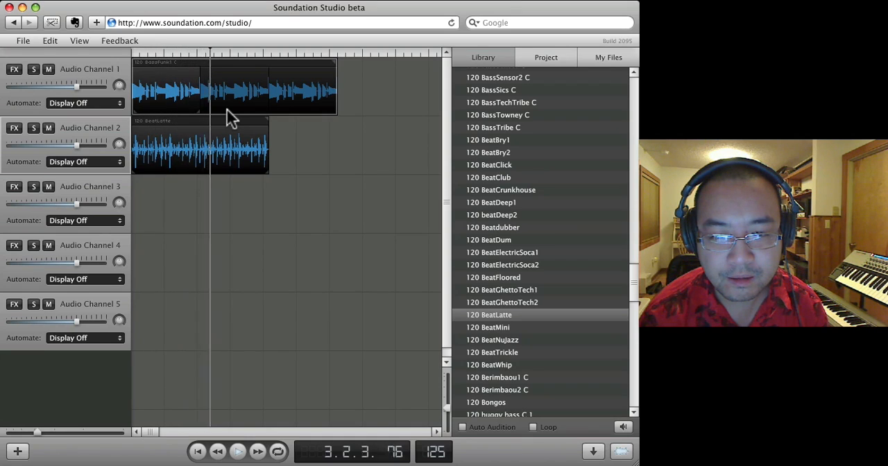
drag(271, 121, 254, 125)
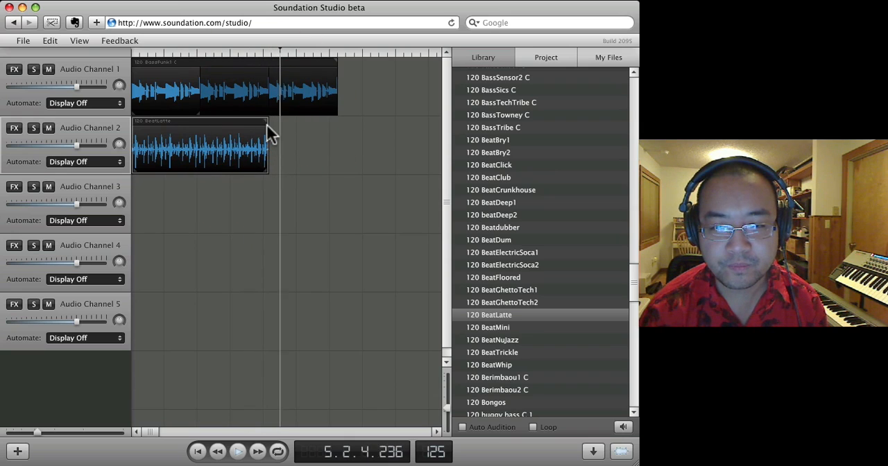
click(310, 130)
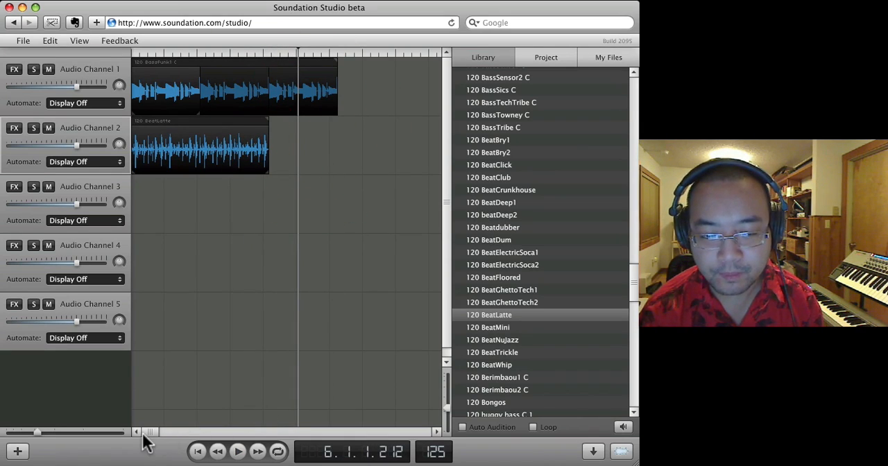
- Extend the looped bass clip on Audio Channel 1 and the BeatLatte clip on Audio Channel 2 to about bar 10
drag(144, 431, 111, 430)
click(346, 56)
drag(345, 55, 374, 133)
click(361, 170)
drag(329, 54, 408, 90)
click(337, 70)
drag(337, 64, 414, 94)
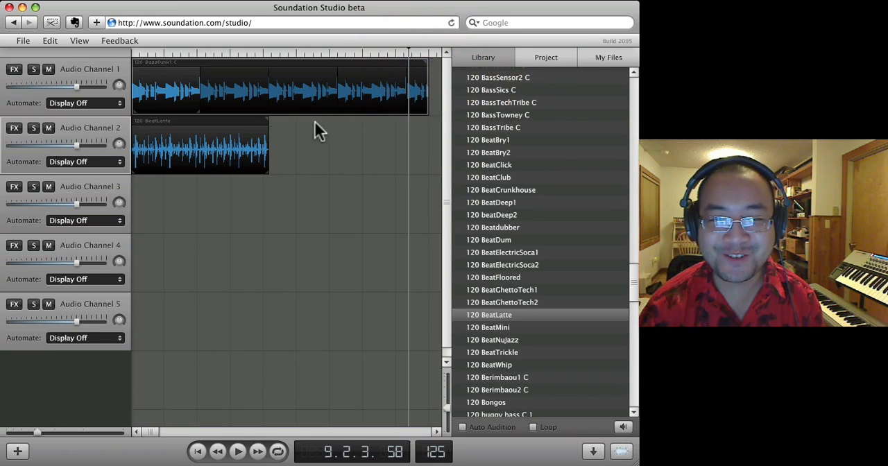
drag(268, 117, 424, 130)
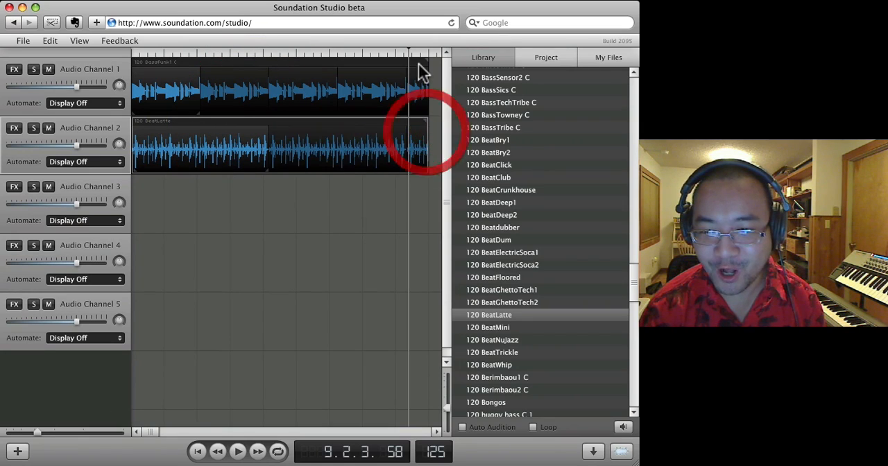
- Return the playhead to the start and place the 120 BeatGhettoTech1 loop on Audio Channel 3 at about bar 3
drag(409, 53, 123, 40)
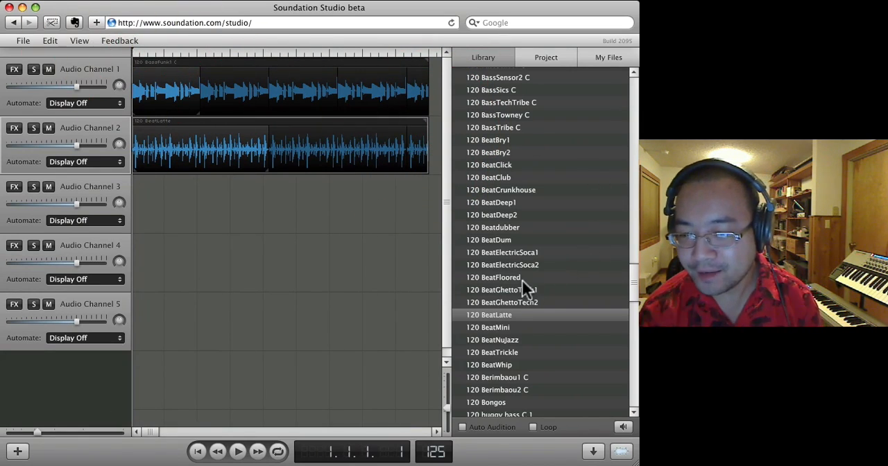
drag(503, 289, 269, 219)
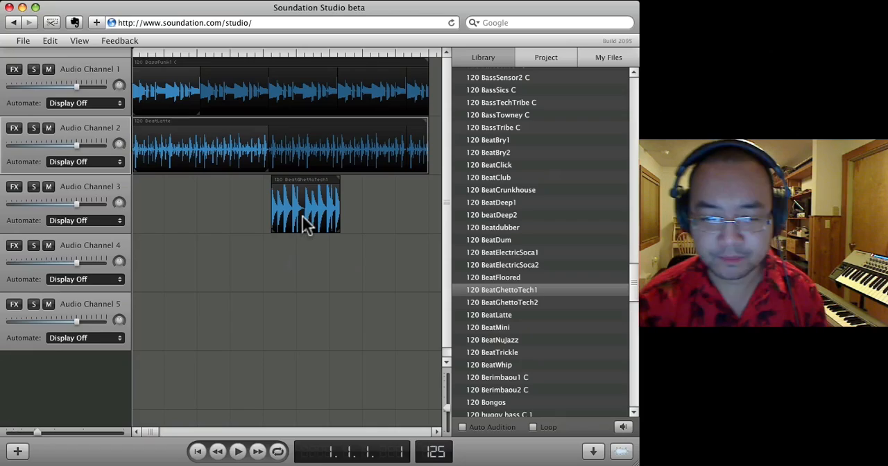
drag(289, 180, 215, 186)
click(136, 192)
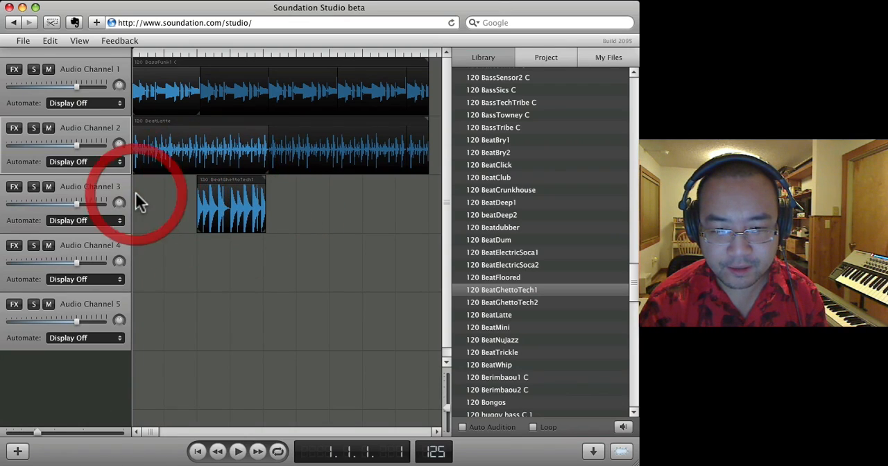
- Start playback and loop the BeatGhettoTech1 clip out to the end of the clips on the channels above
click(137, 141)
key(space)
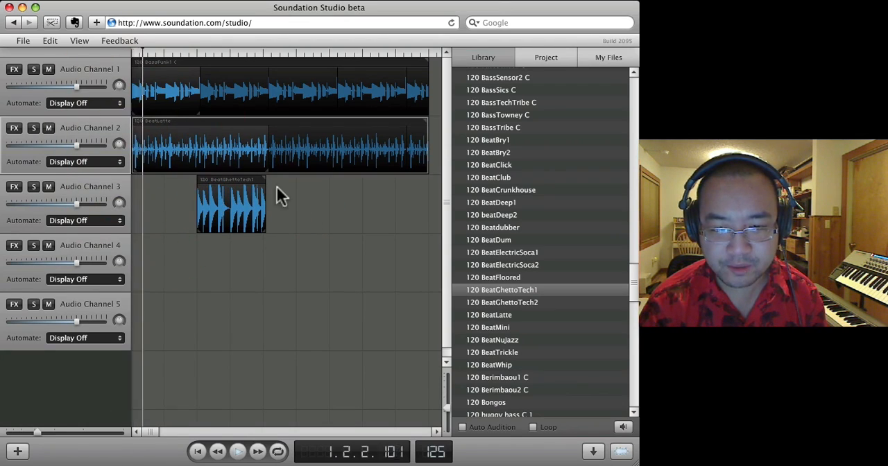
drag(263, 180, 427, 192)
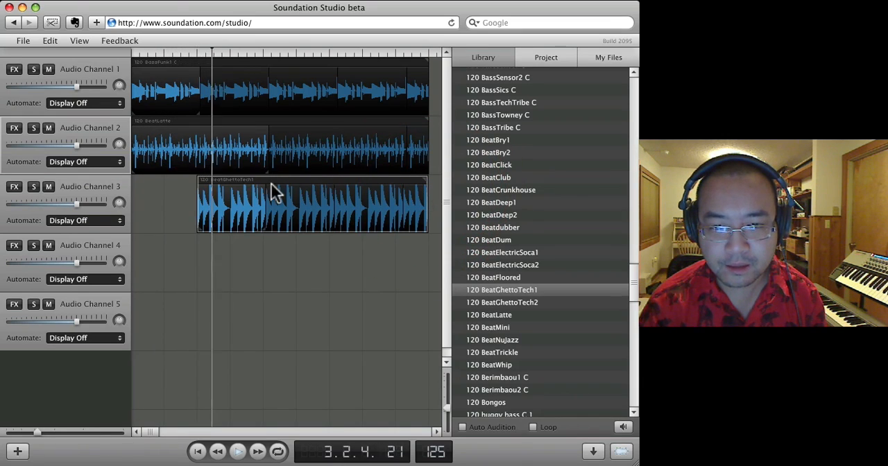
- Shift the BeatGhettoTech1 clip slightly later and move the playhead to near the end of bar 2
drag(209, 182, 218, 186)
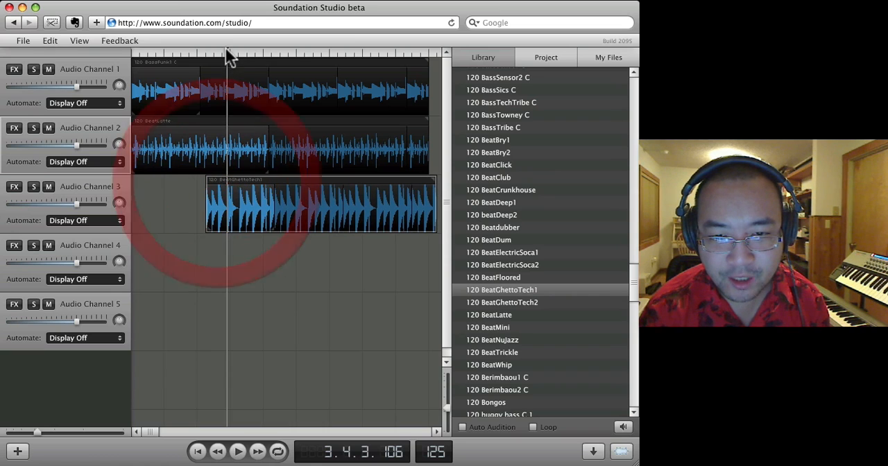
drag(225, 48, 198, 52)
click(162, 183)
click(197, 189)
- Set the project tempo to 120 and play the arrangement from near the beginning
drag(445, 458, 430, 401)
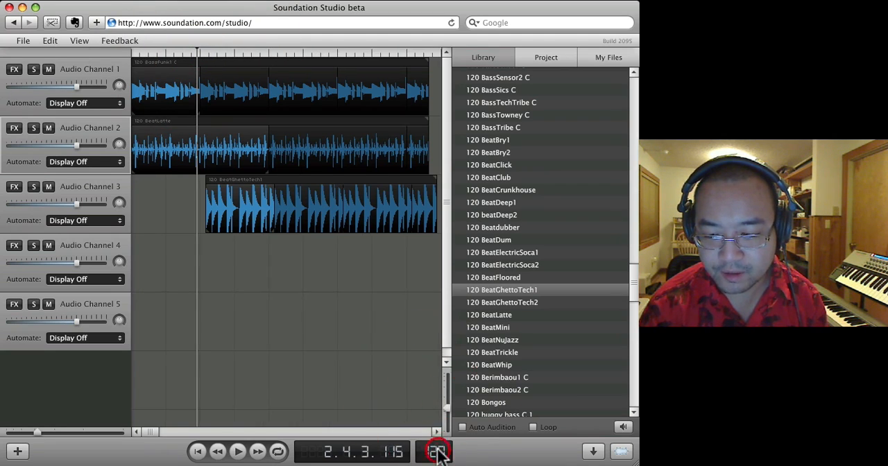
click(197, 54)
drag(197, 54, 97, 43)
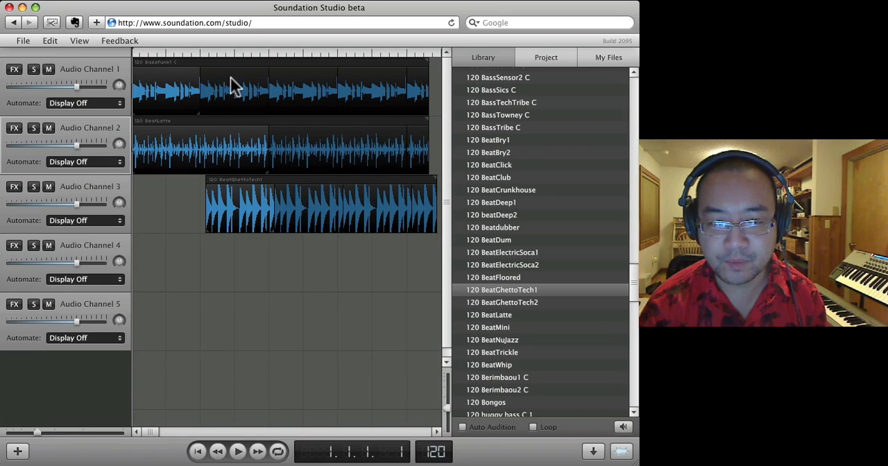
click(171, 54)
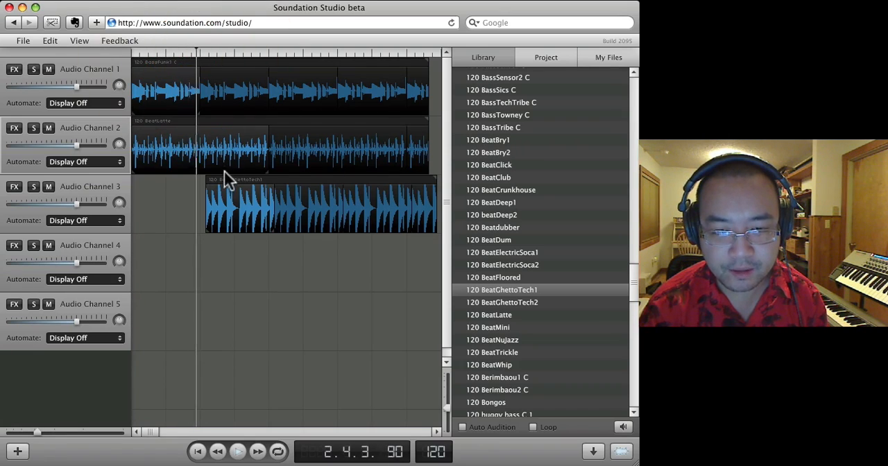
- Align the BeatGhettoTech1 clip with the start of bar 3 and replay from just before it
key(space)
drag(219, 186, 211, 180)
click(189, 54)
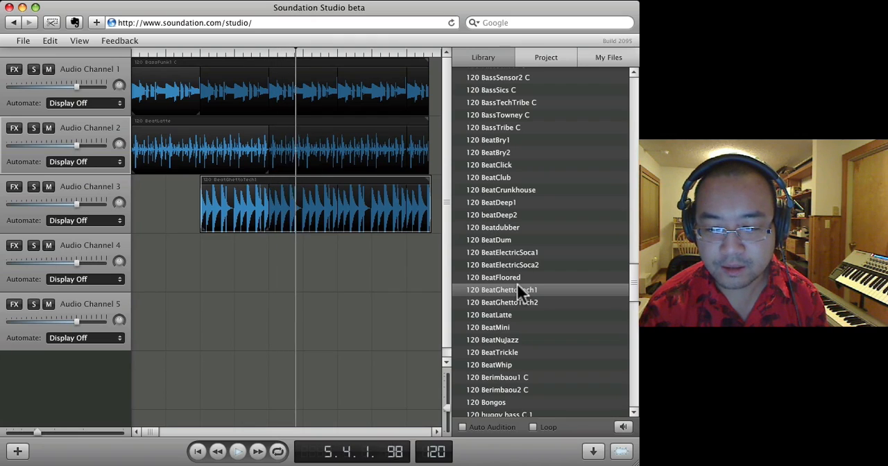
- Place the 120 SynthAirraid C loop on Audio Channel 4 at about the start of bar 7
scroll(517, 286, down, 15)
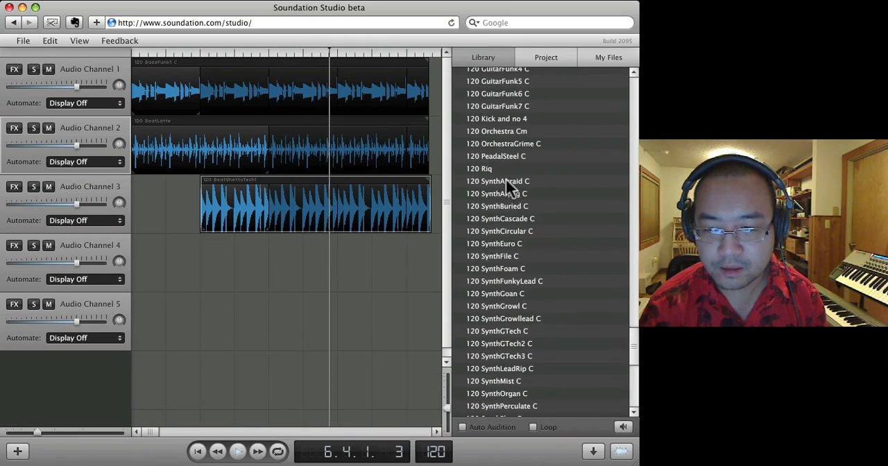
drag(505, 179, 359, 269)
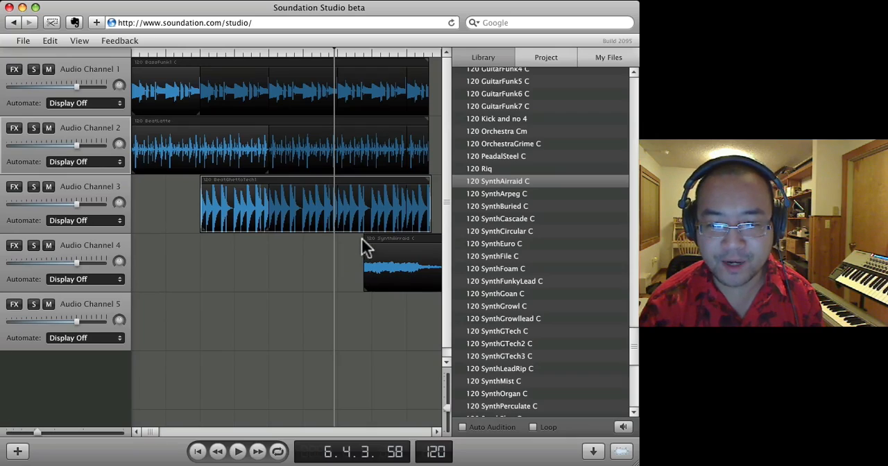
drag(373, 238, 347, 239)
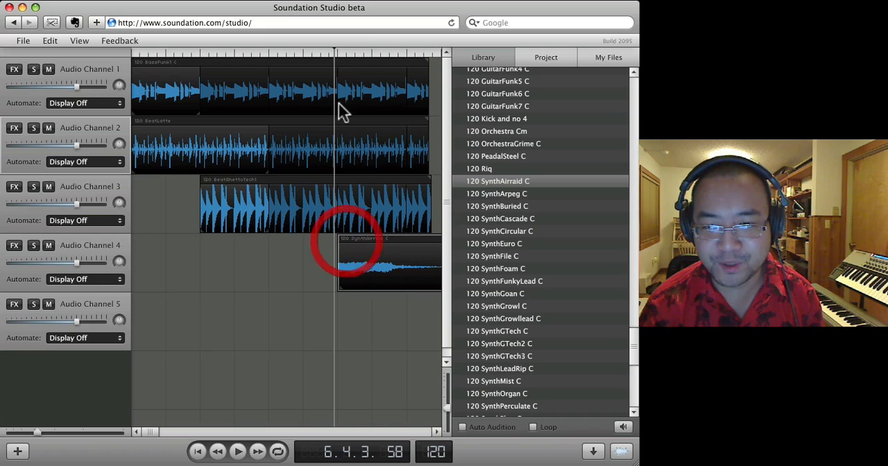
- Play the arrangement from bar 6 through the synth clip's entrance, and return the playhead to the start
click(313, 53)
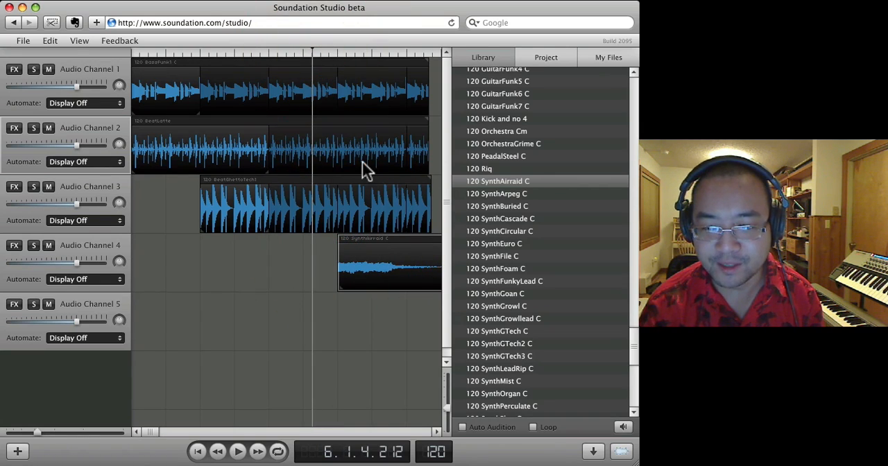
key(space)
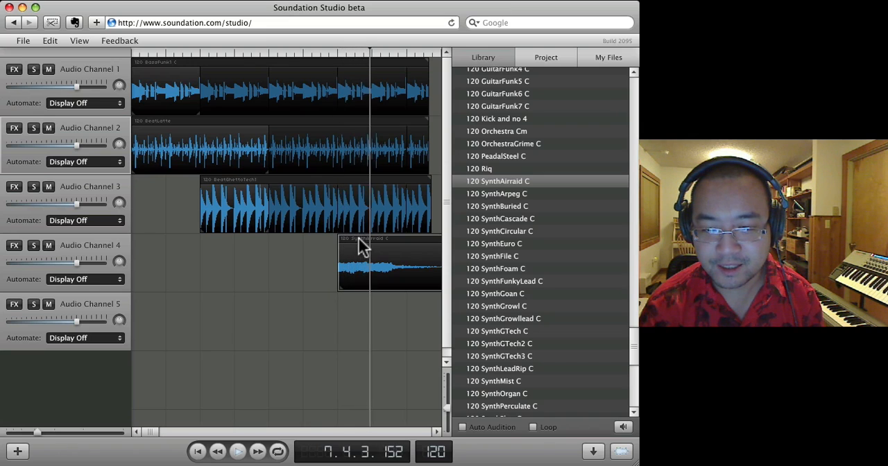
click(129, 53)
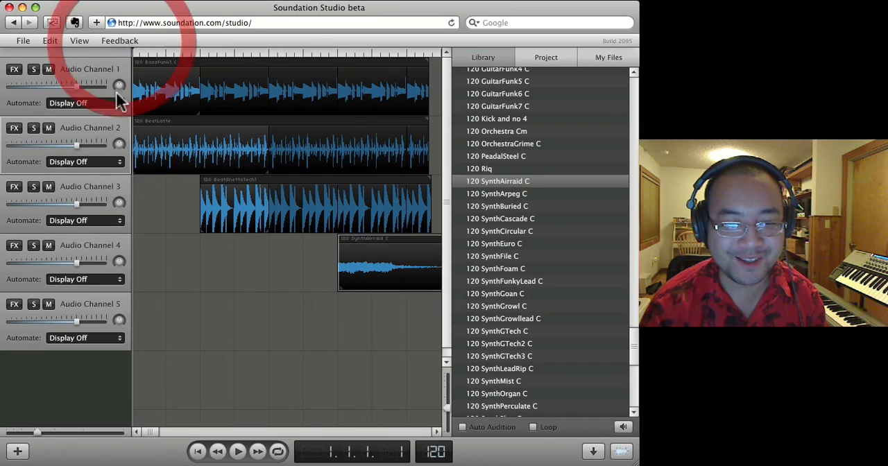
- Check the effects section of Audio Channel 1 and play the arrangement from near the beginning
click(15, 70)
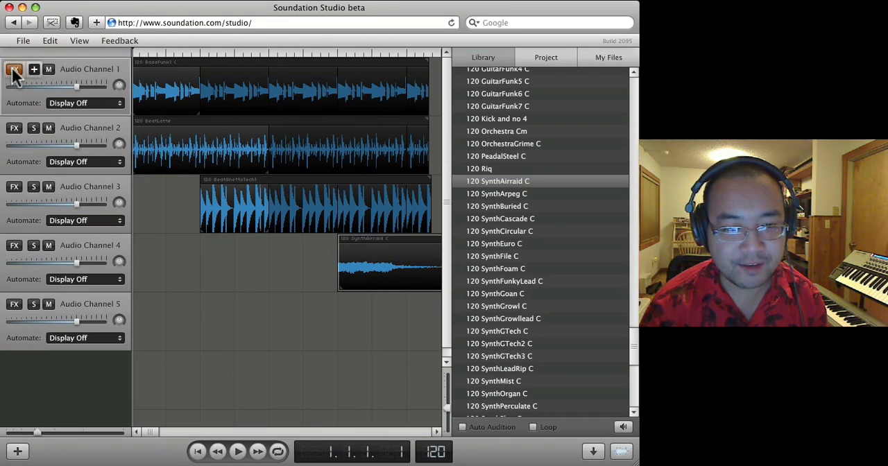
click(33, 71)
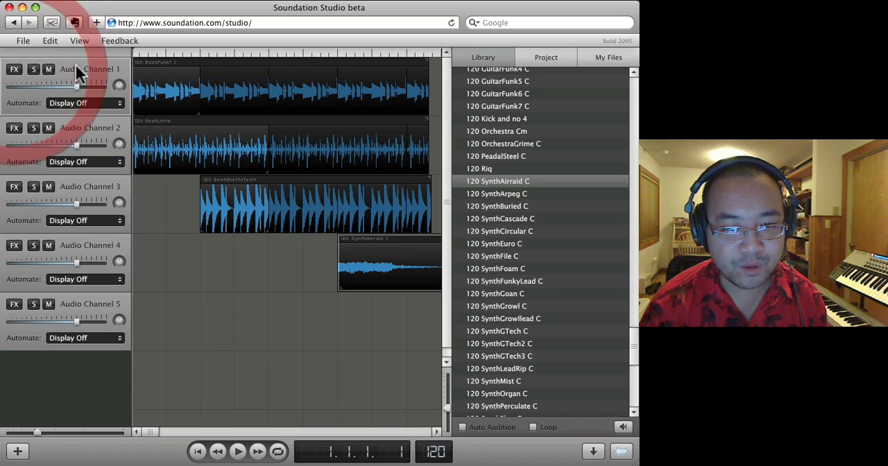
click(138, 53)
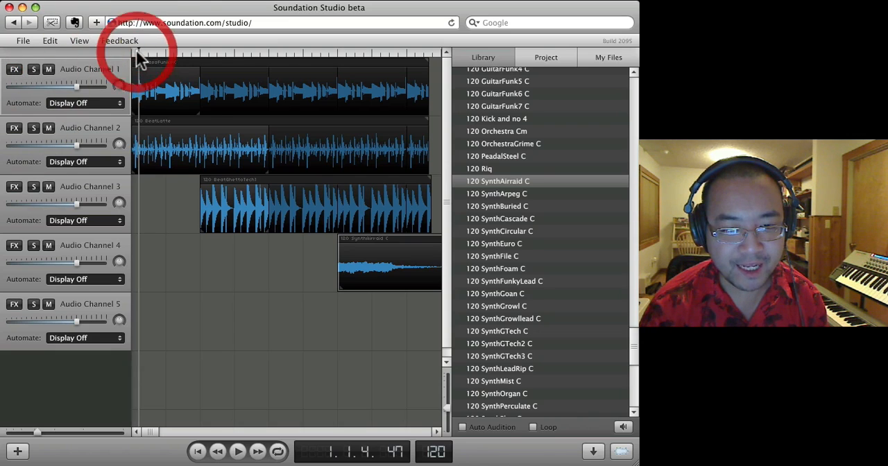
- Examine the automation choices and the effects section of Audio Channel 3
mouse_move(76, 204)
mouse_down()
mouse_move(4, 203)
mouse_move(95, 205)
mouse_move(75, 204)
mouse_up()
right_click(83, 203)
click(83, 218)
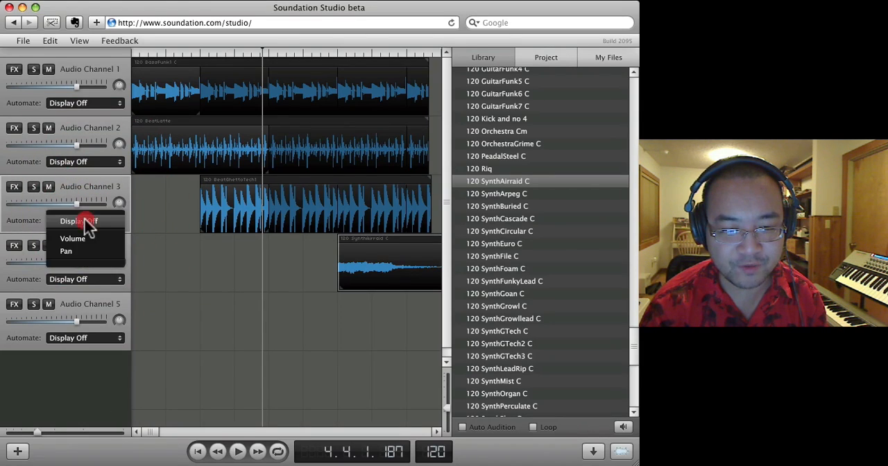
click(22, 218)
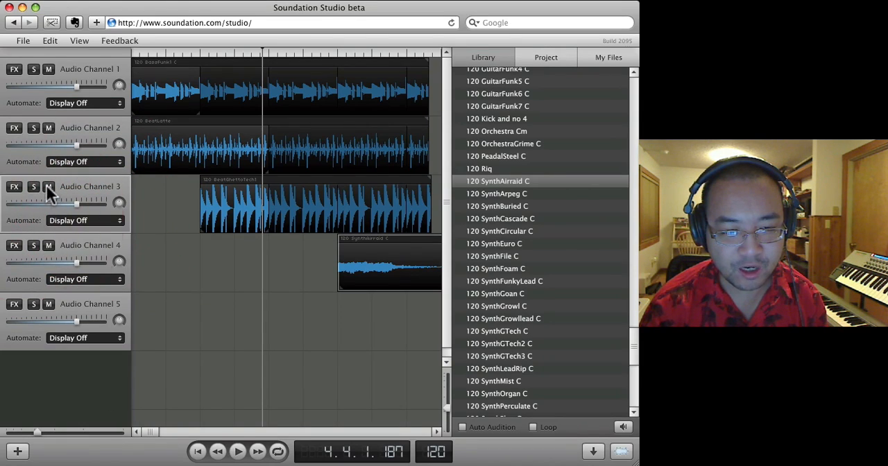
click(19, 186)
click(16, 186)
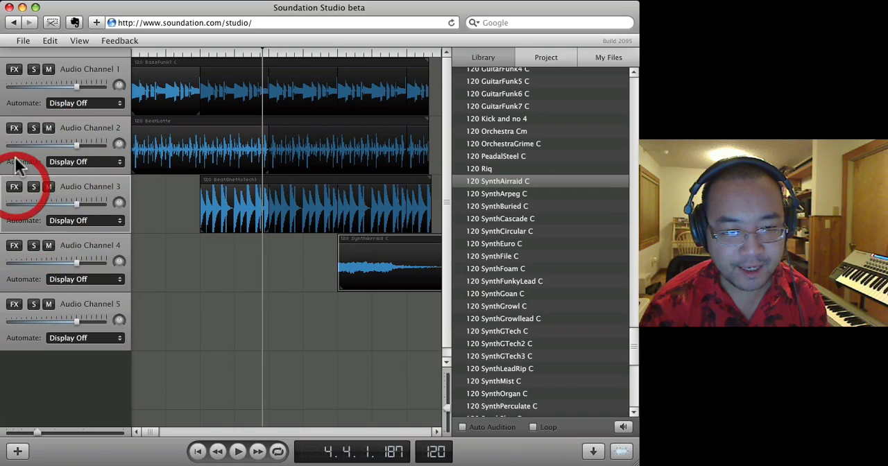
- Add a Degrader effect to Audio Channel 1 and move its settings window clear of the channel strips
click(14, 71)
click(34, 70)
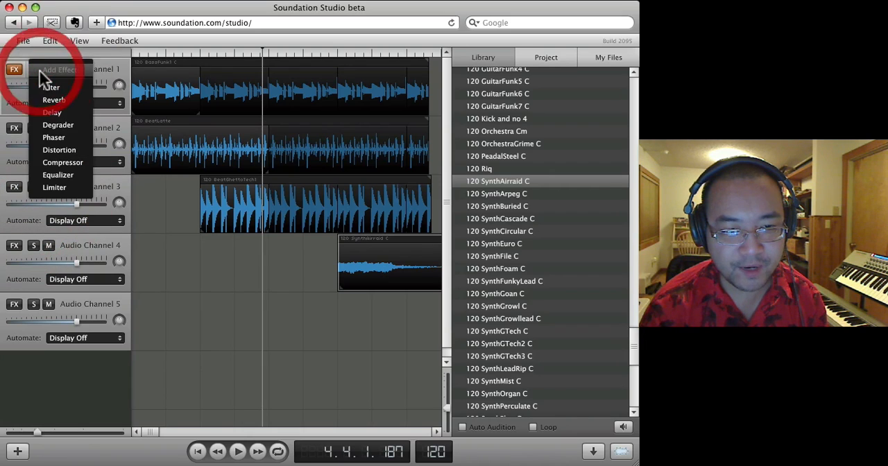
click(71, 125)
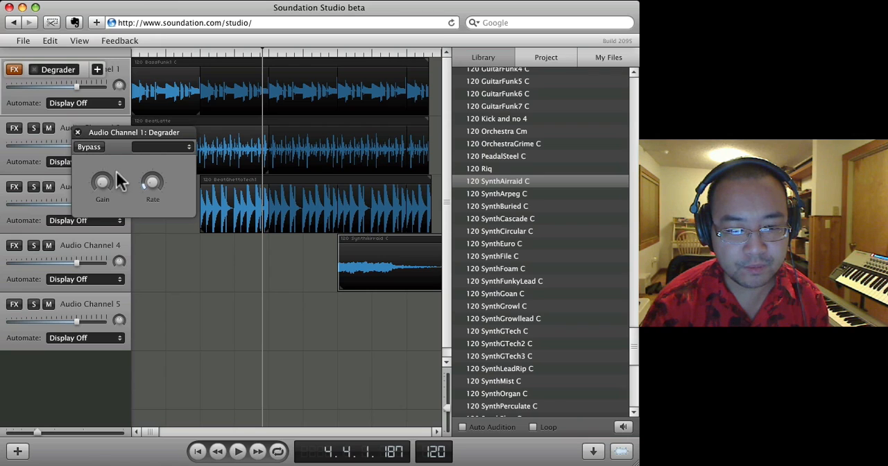
drag(143, 131, 192, 172)
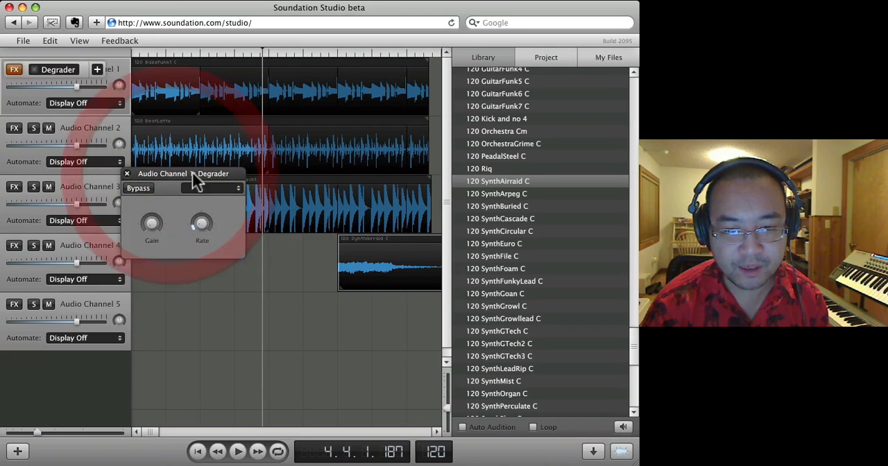
- Play from the start while varying the Degrader, ending with Gain at minimum and Rate at maximum
drag(145, 53, 118, 54)
key(space)
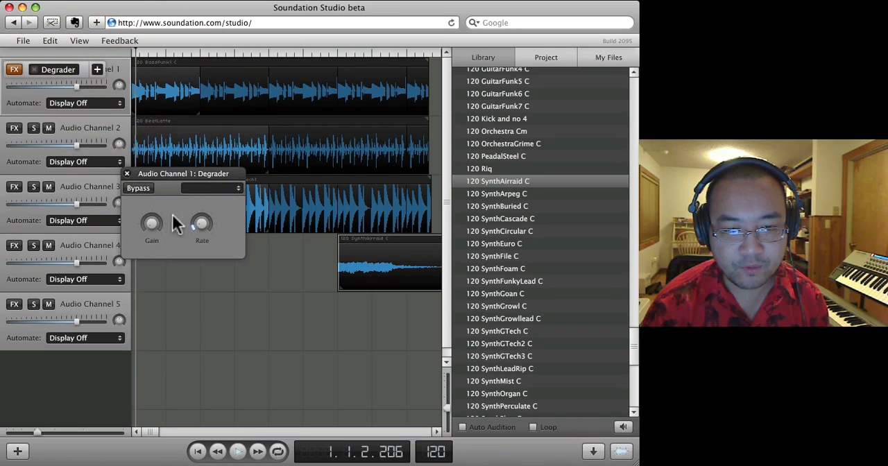
drag(153, 223, 158, 145)
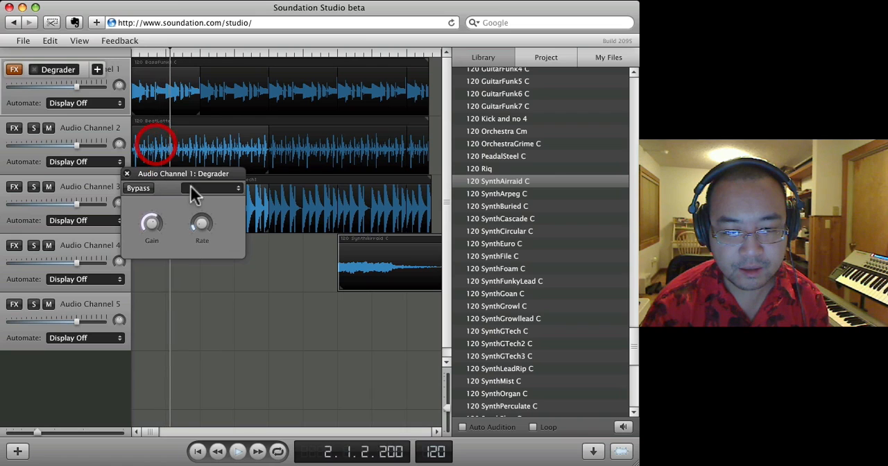
drag(204, 207, 202, 95)
drag(155, 236, 158, 275)
mouse_move(197, 232)
mouse_down()
mouse_move(204, 248)
mouse_move(194, 337)
mouse_move(199, 232)
mouse_move(148, 223)
mouse_move(171, 95)
mouse_move(159, 180)
mouse_move(163, 242)
mouse_up()
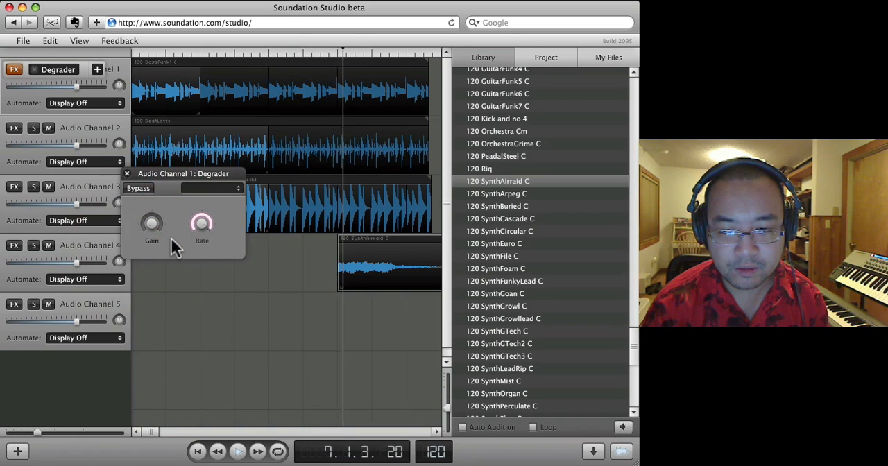
- Close the Degrader settings, toggle Audio Channel 1's effects section, and reopen the settings briefly to check them
click(129, 173)
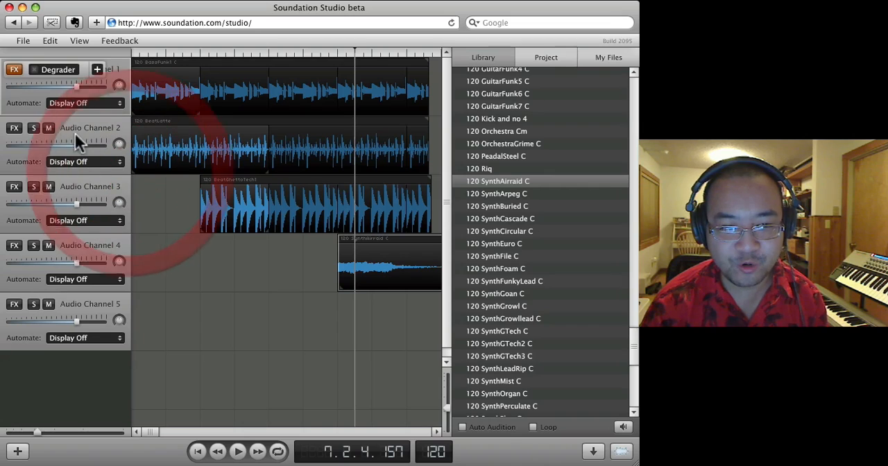
click(14, 70)
click(14, 70)
click(62, 71)
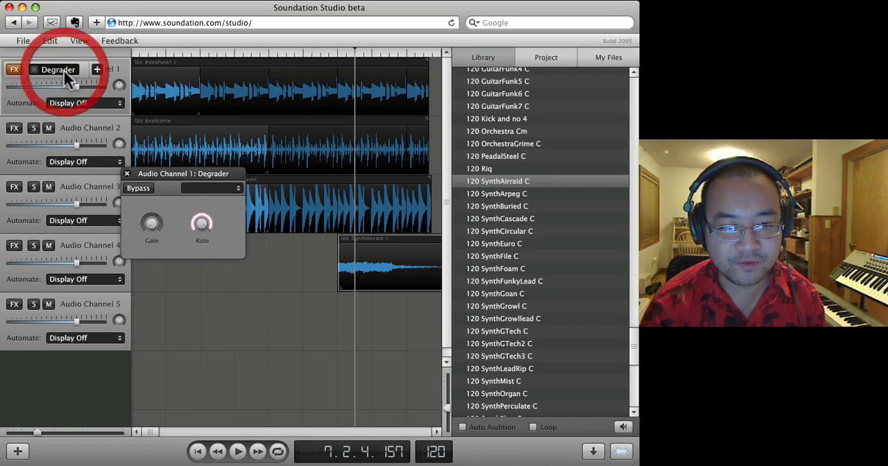
click(127, 173)
- Add a sixth audio channel and select Audio Channel 5
click(17, 451)
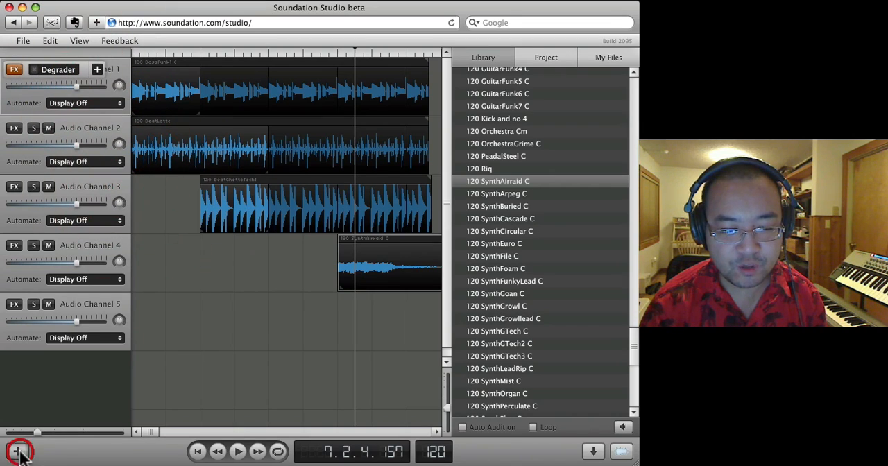
right_click(74, 357)
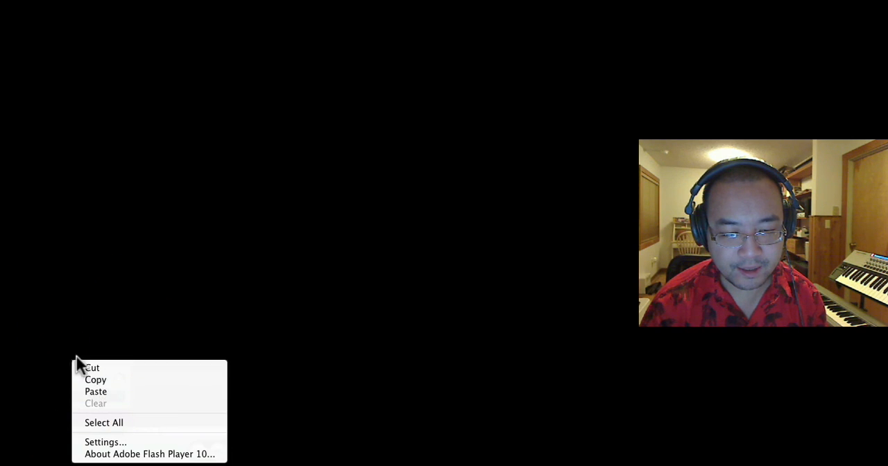
click(77, 358)
double_click(87, 358)
click(35, 340)
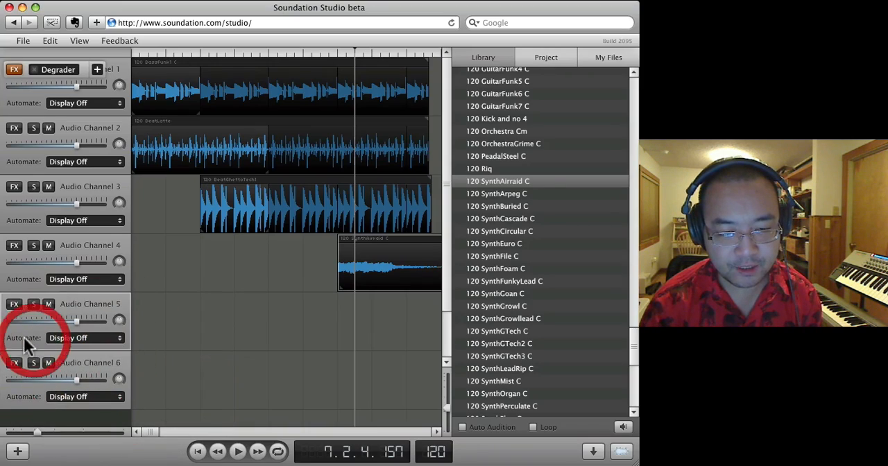
- Delete the two empty audio channels below Audio Channel 4
click(13, 335)
key(Delete)
click(25, 343)
key(Delete)
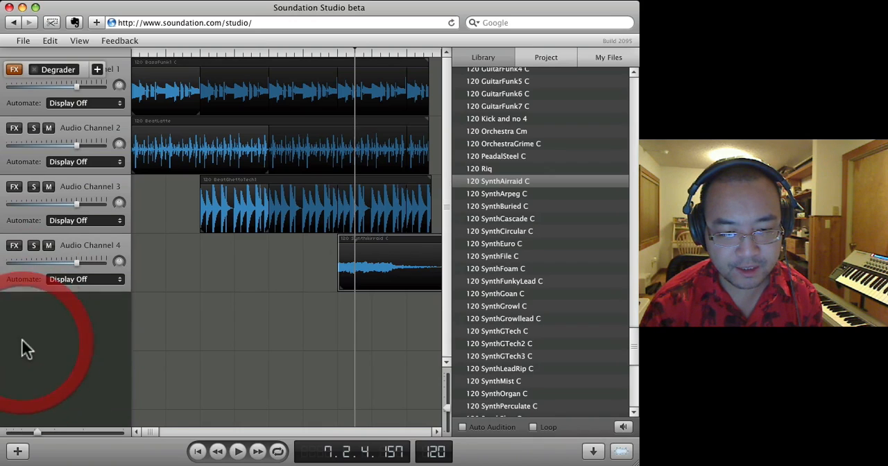
- Delete Audio Channel 4 with its synth clip and undo the deletion
click(66, 244)
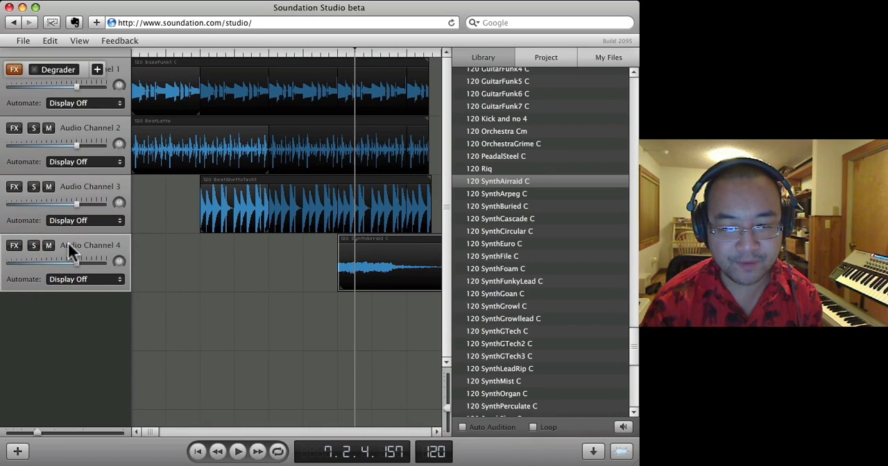
key(Delete)
click(50, 41)
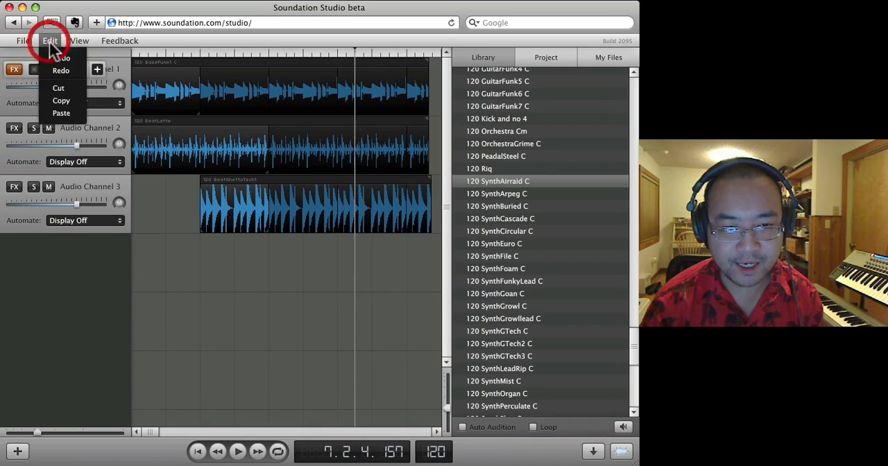
click(55, 53)
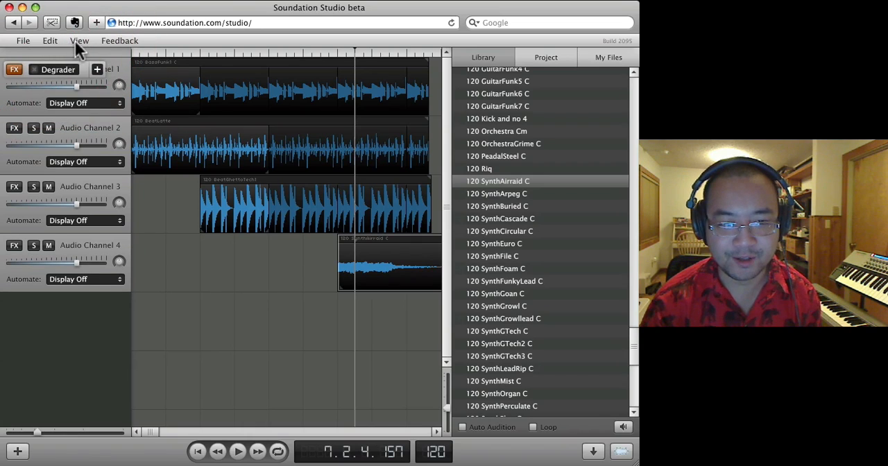
- Show the master channel below the audio channels and hide it again
click(78, 41)
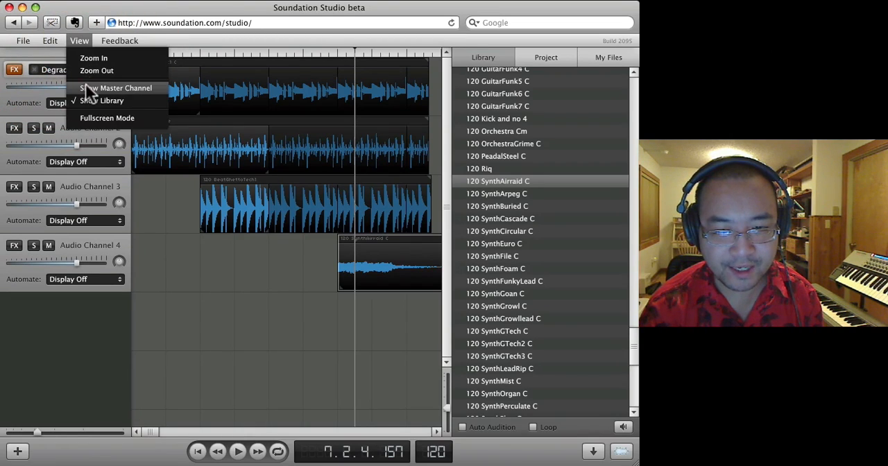
click(86, 88)
click(79, 43)
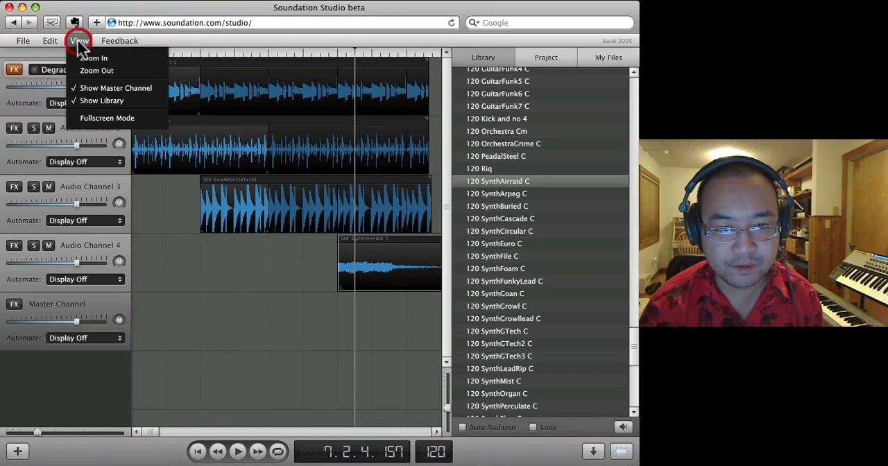
click(89, 87)
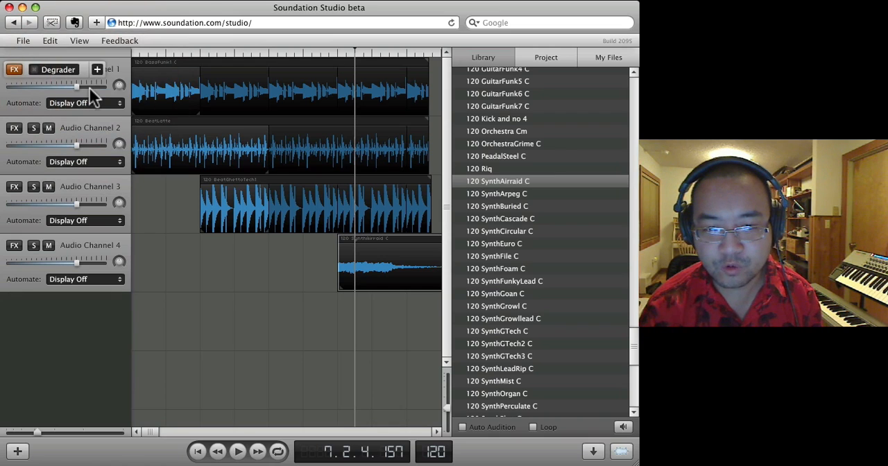
- Return the playhead to the start of the arrangement and look through the library's loops up to the Electronica category
click(336, 54)
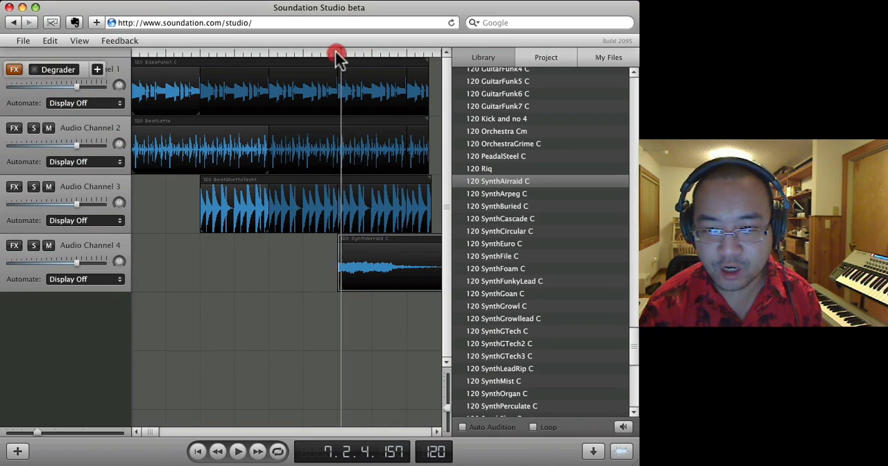
click(125, 49)
scroll(513, 299, down, 8)
scroll(515, 321, up, 20)
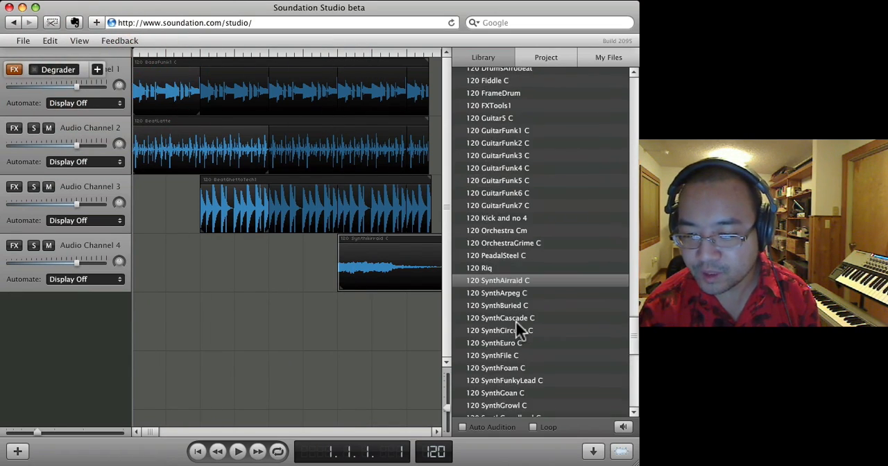
drag(634, 238, 610, 75)
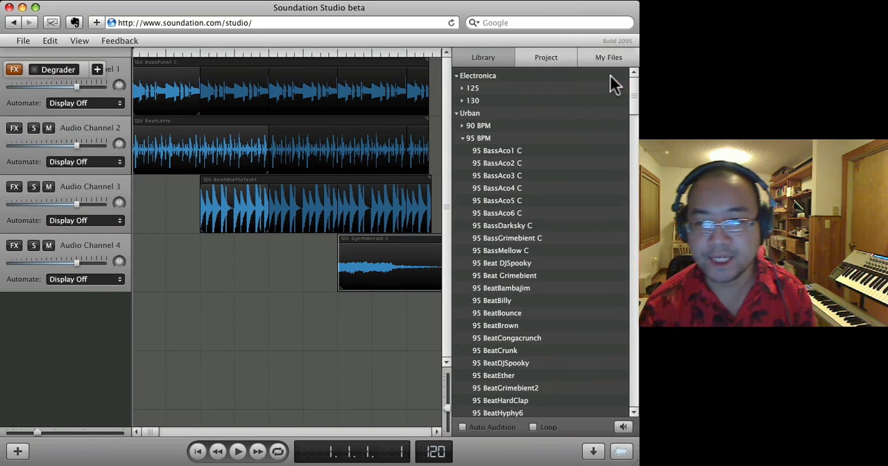
- View the loops used in the project and the My Files list, and toggle the library's visibility
click(552, 58)
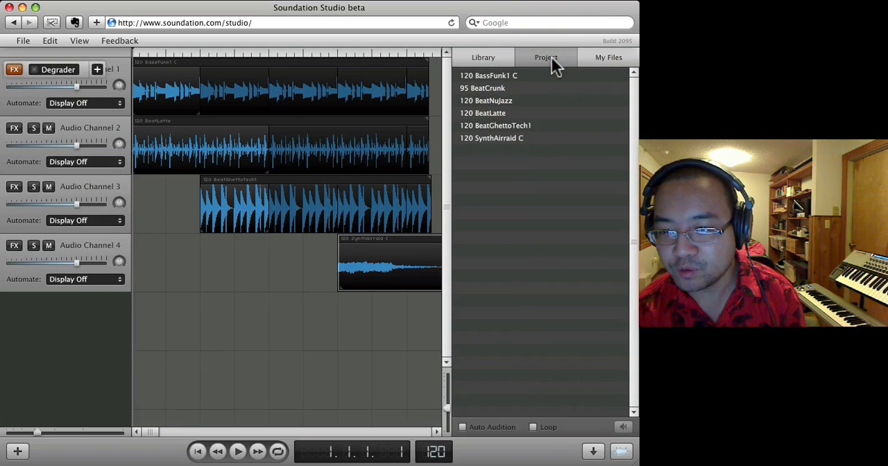
click(605, 61)
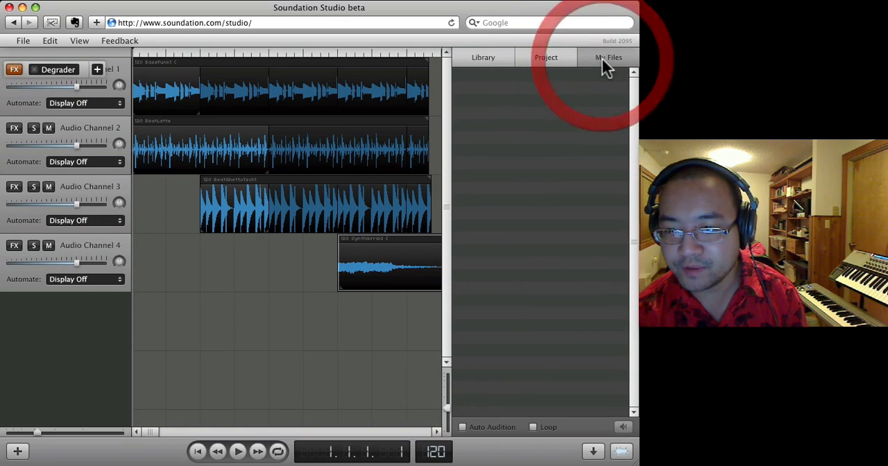
click(620, 452)
click(620, 453)
- Export the song by publishing it to the web and open its published URL
click(598, 452)
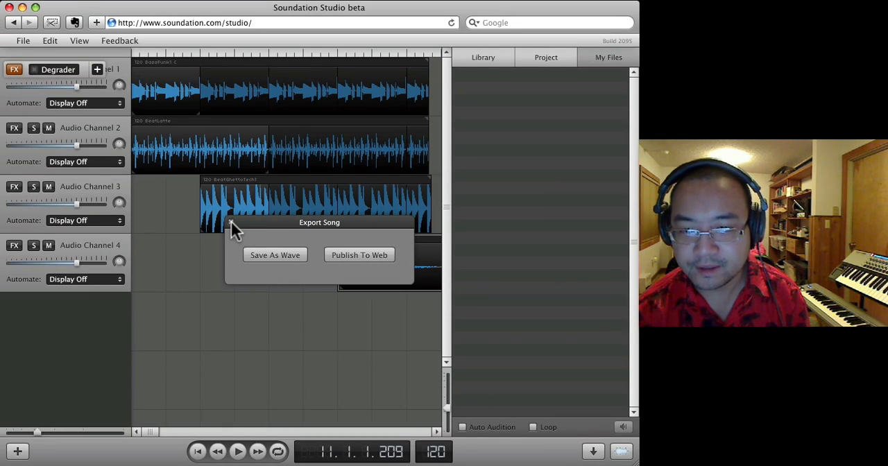
click(388, 255)
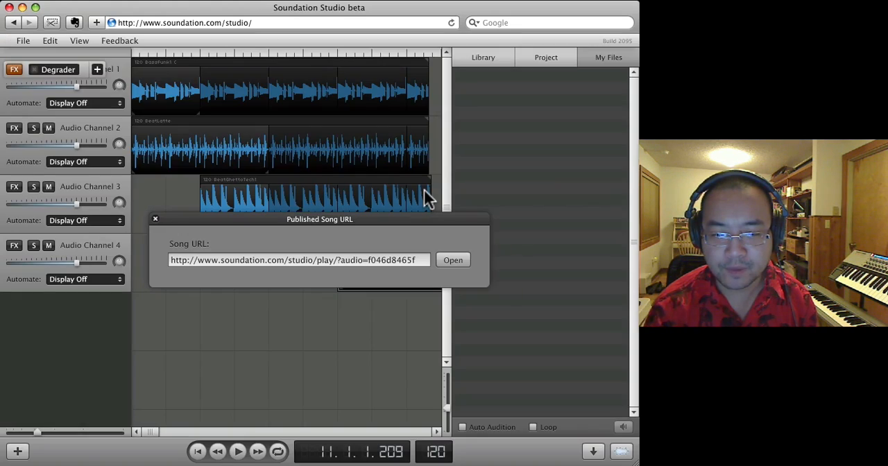
click(453, 261)
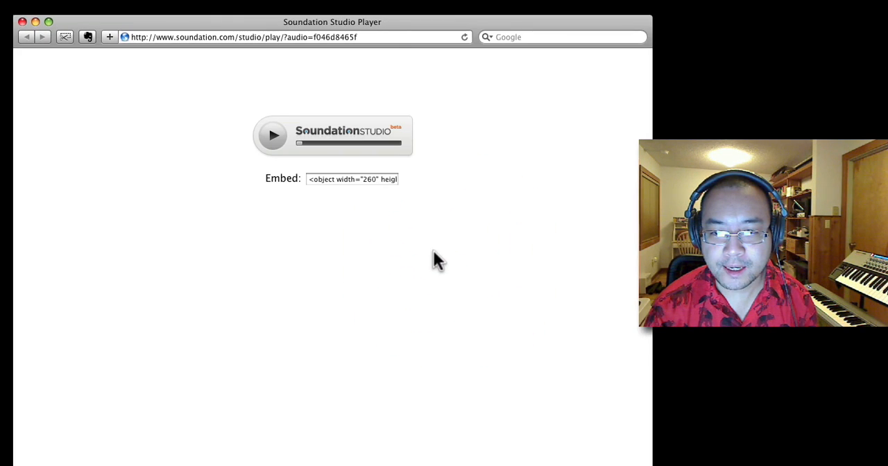
- Play and pause the published song in the web player and select its embed code
click(276, 138)
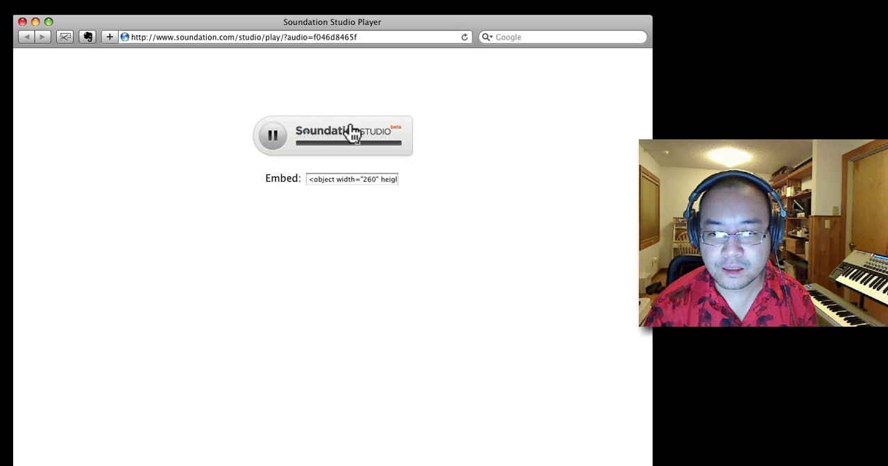
click(274, 136)
click(341, 121)
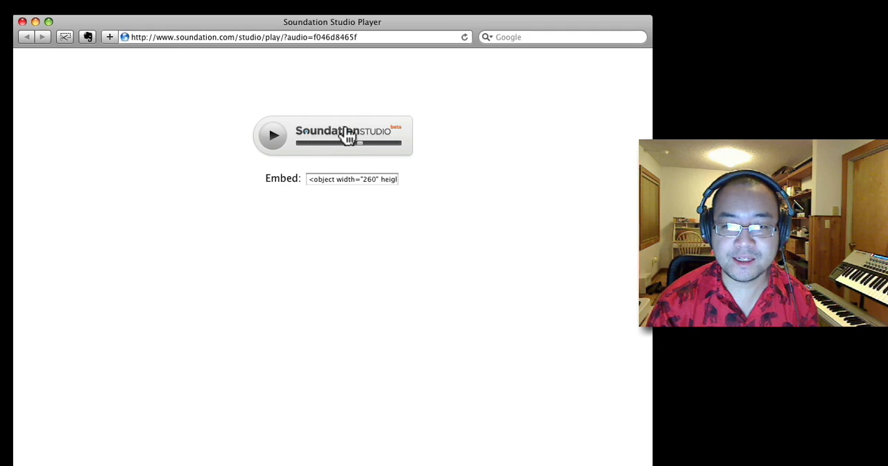
drag(340, 179, 236, 176)
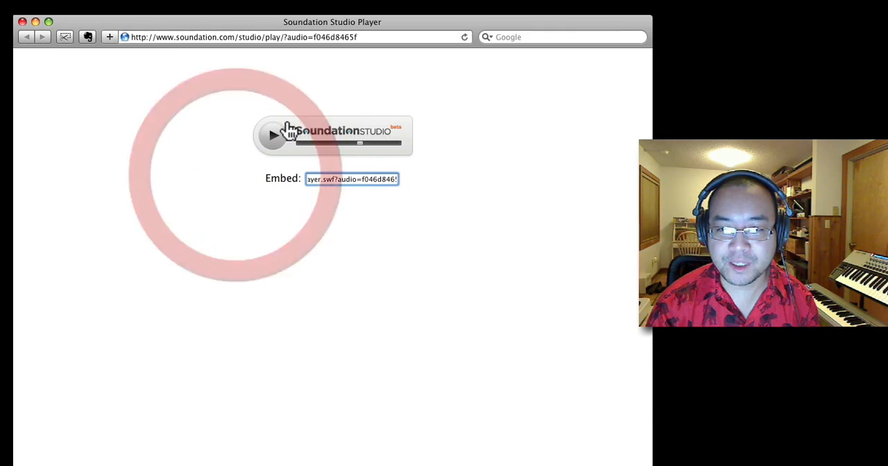
- Return to the studio window, dismiss the published song's URL dialog, and switch from My Files to the library's loops
click(9, 310)
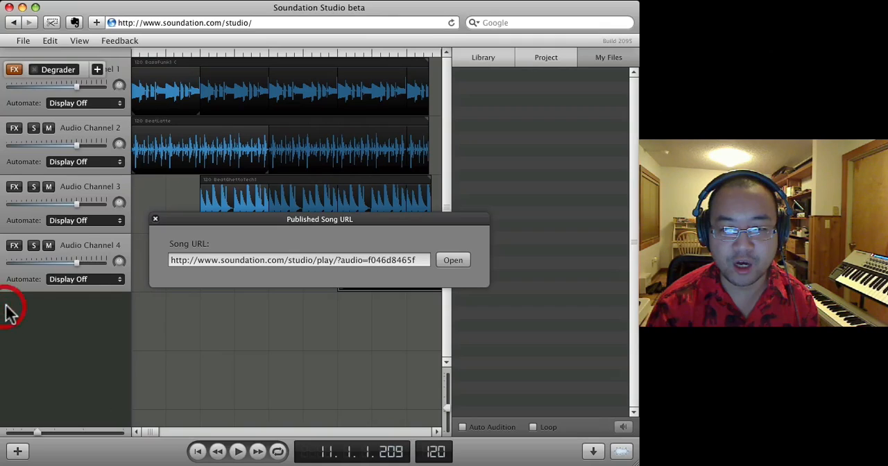
click(154, 219)
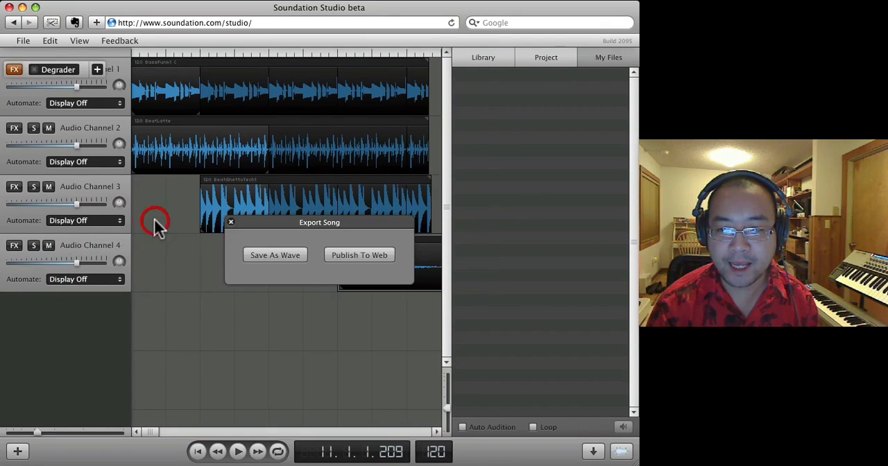
click(562, 53)
click(594, 58)
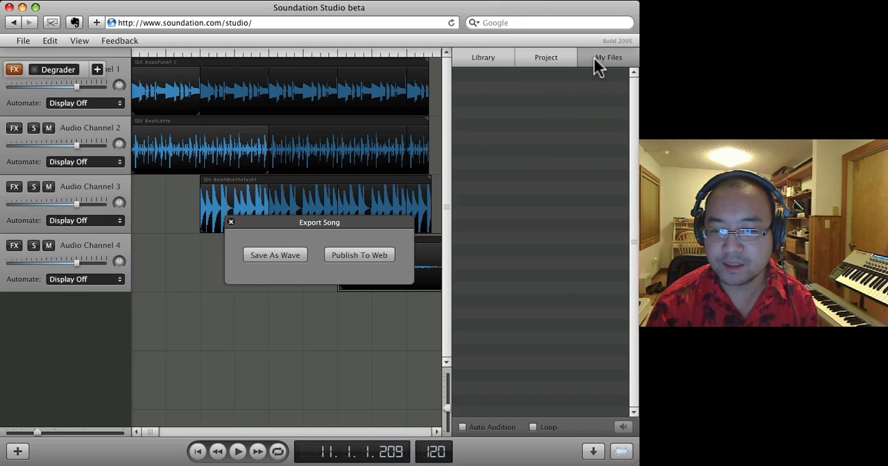
click(499, 56)
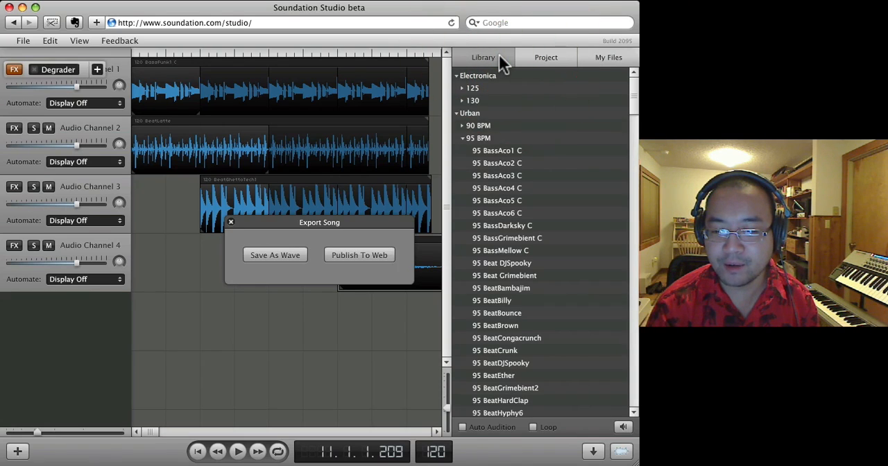
click(33, 41)
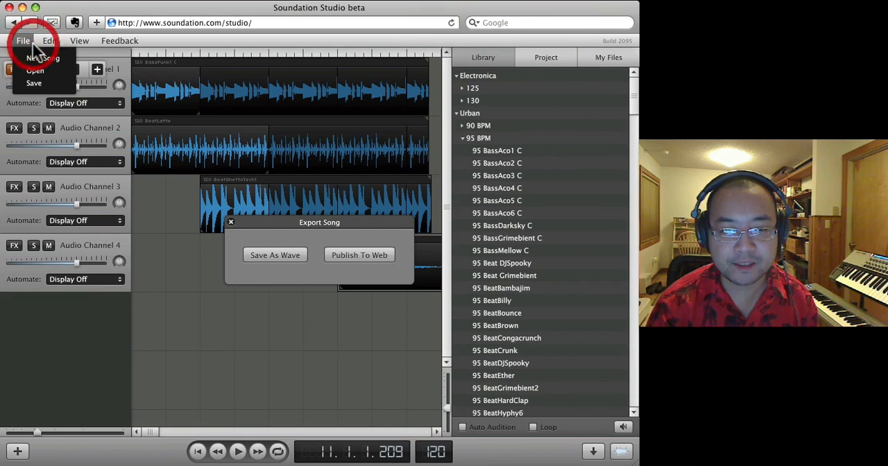
click(34, 83)
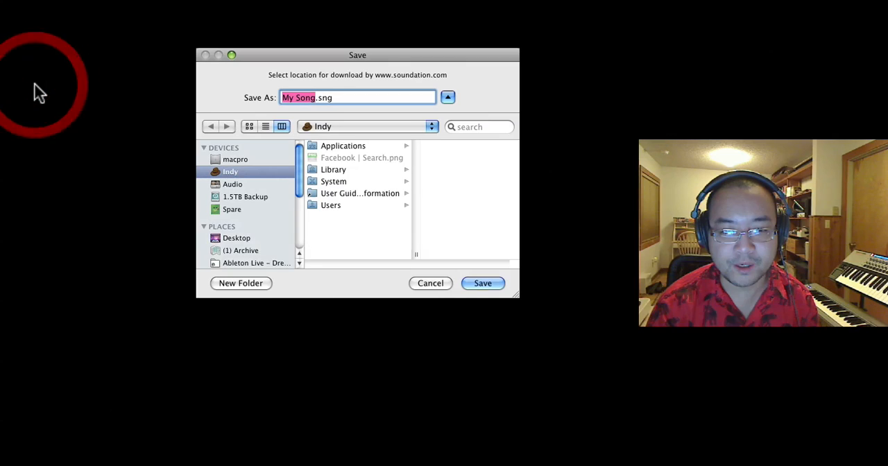
click(428, 283)
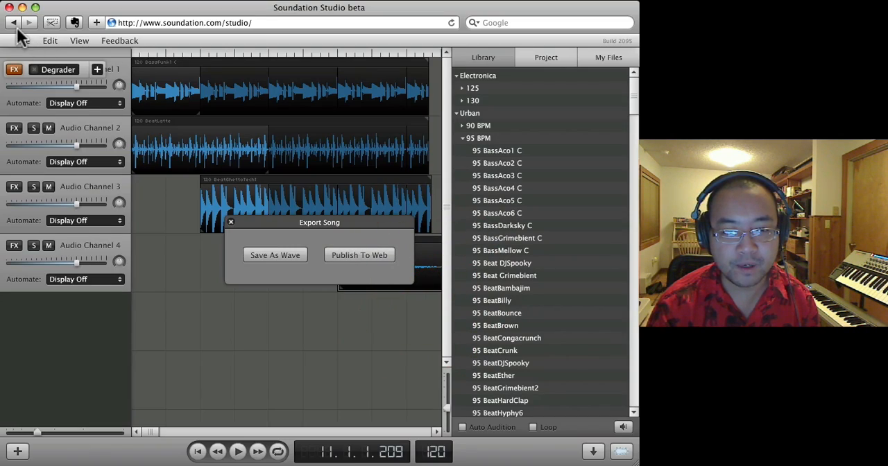
click(79, 41)
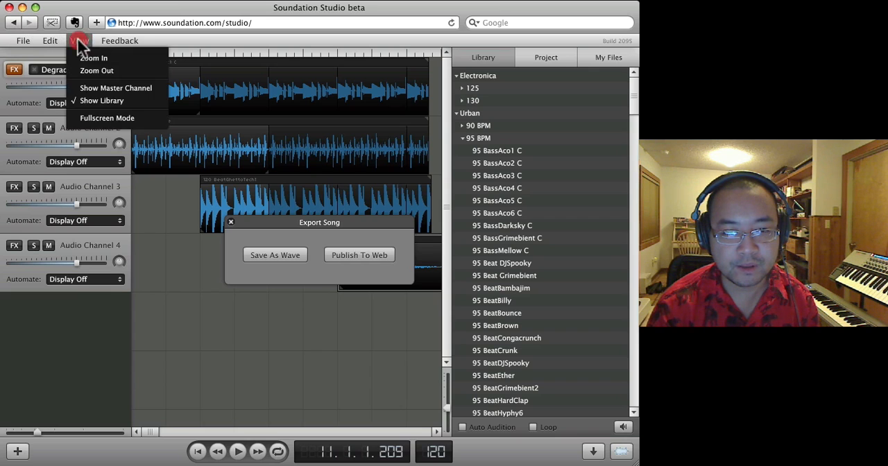
click(113, 40)
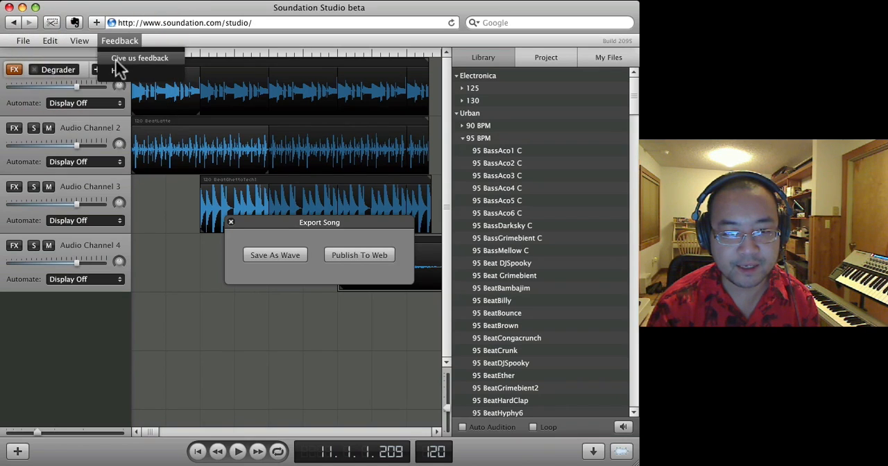
- Go back to the Soundation home page and open the website of its developer, PowerFX, to read about the studio
click(14, 23)
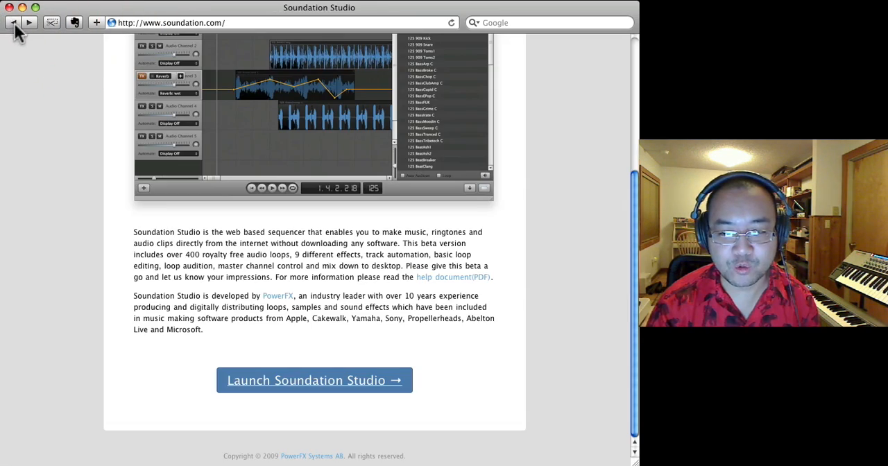
click(278, 297)
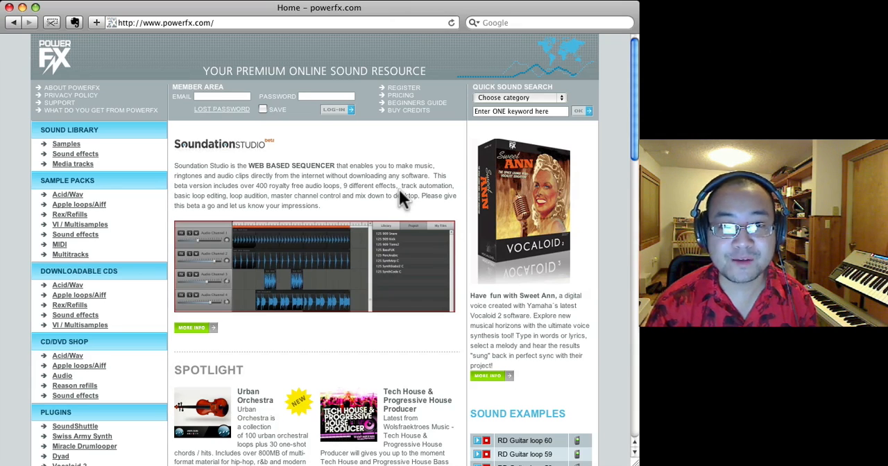
double_click(197, 177)
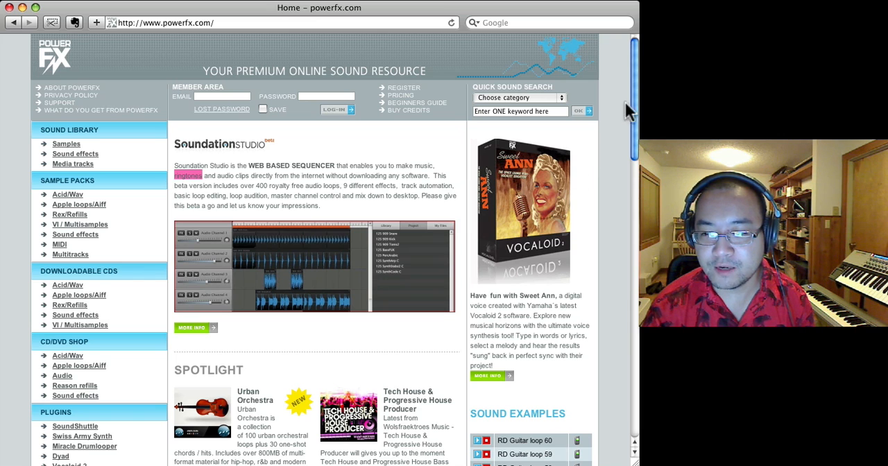
drag(635, 89, 588, 22)
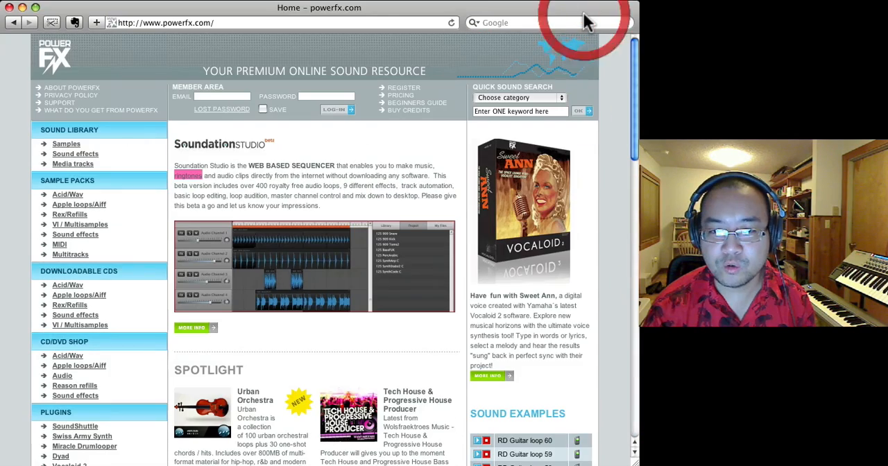